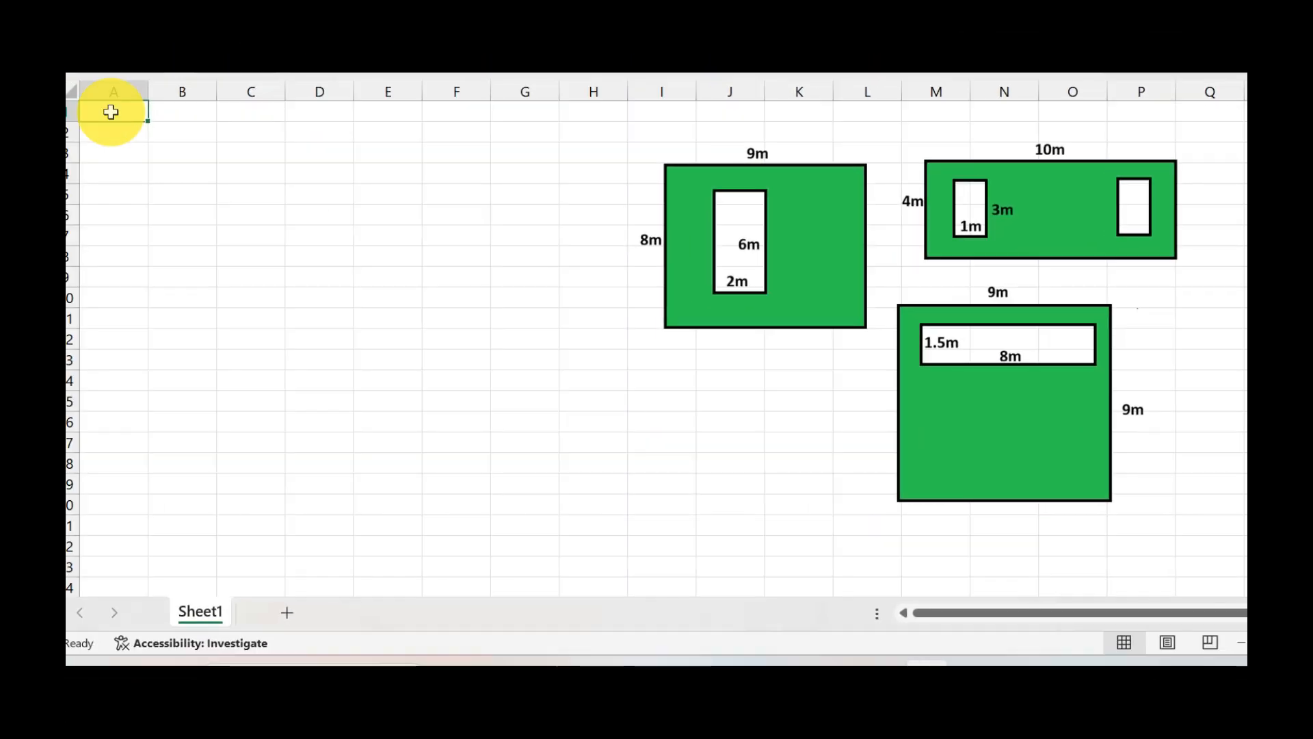
Enter the section titles Gardens in A1 and Garden bed in F1.
text(Gardens)
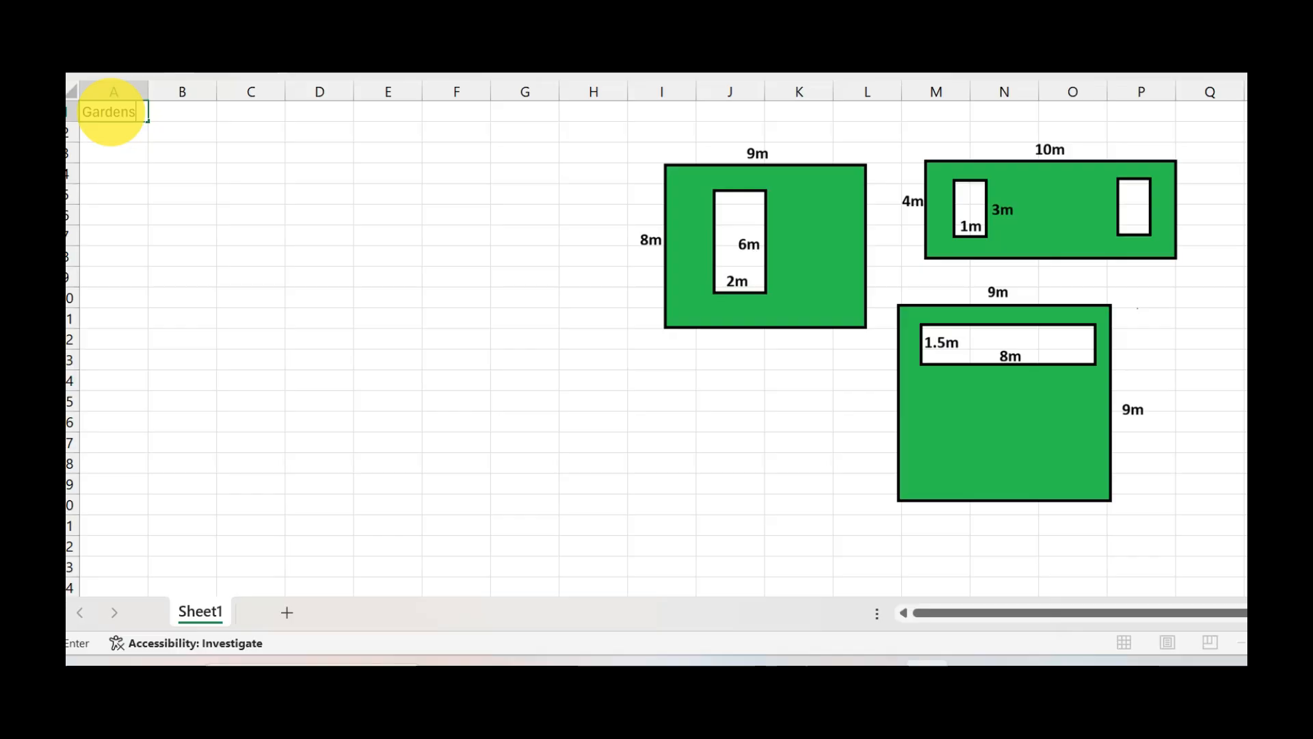
key(Tab)
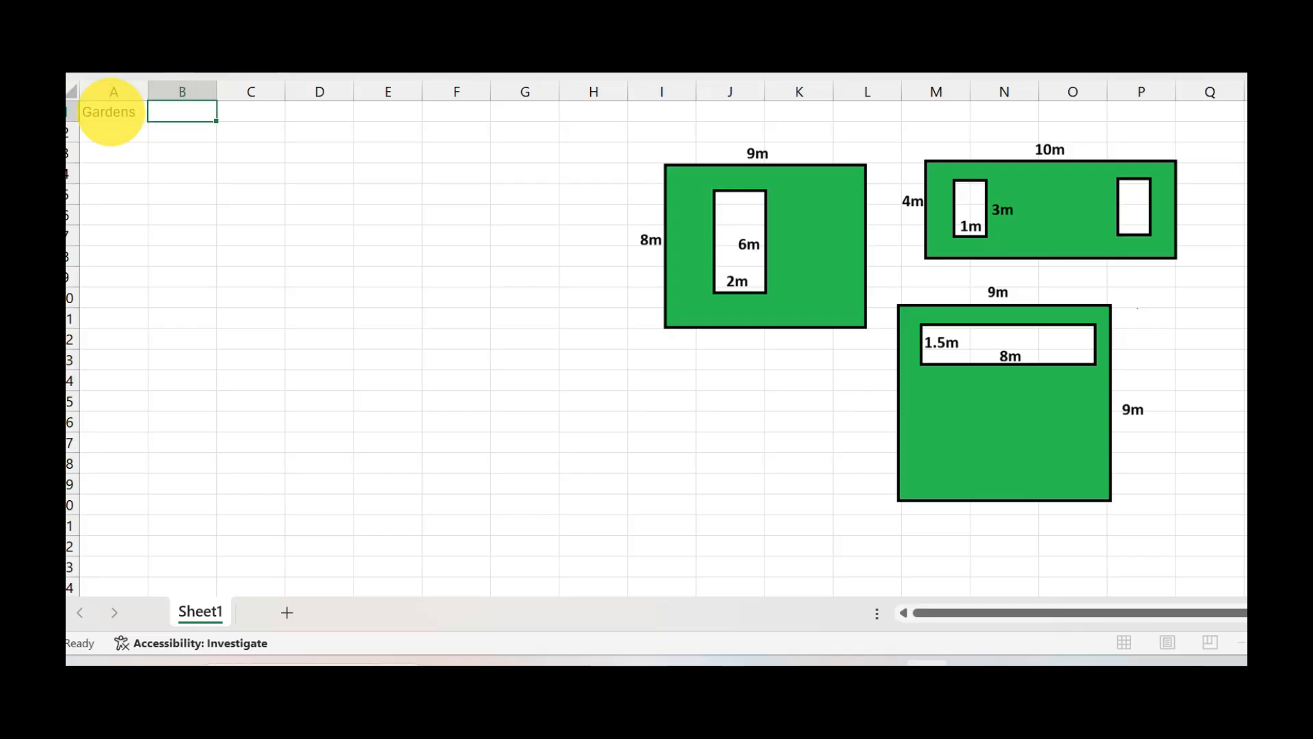
key(Tab)
key(Tab)
key(Tab)
key(Tab)
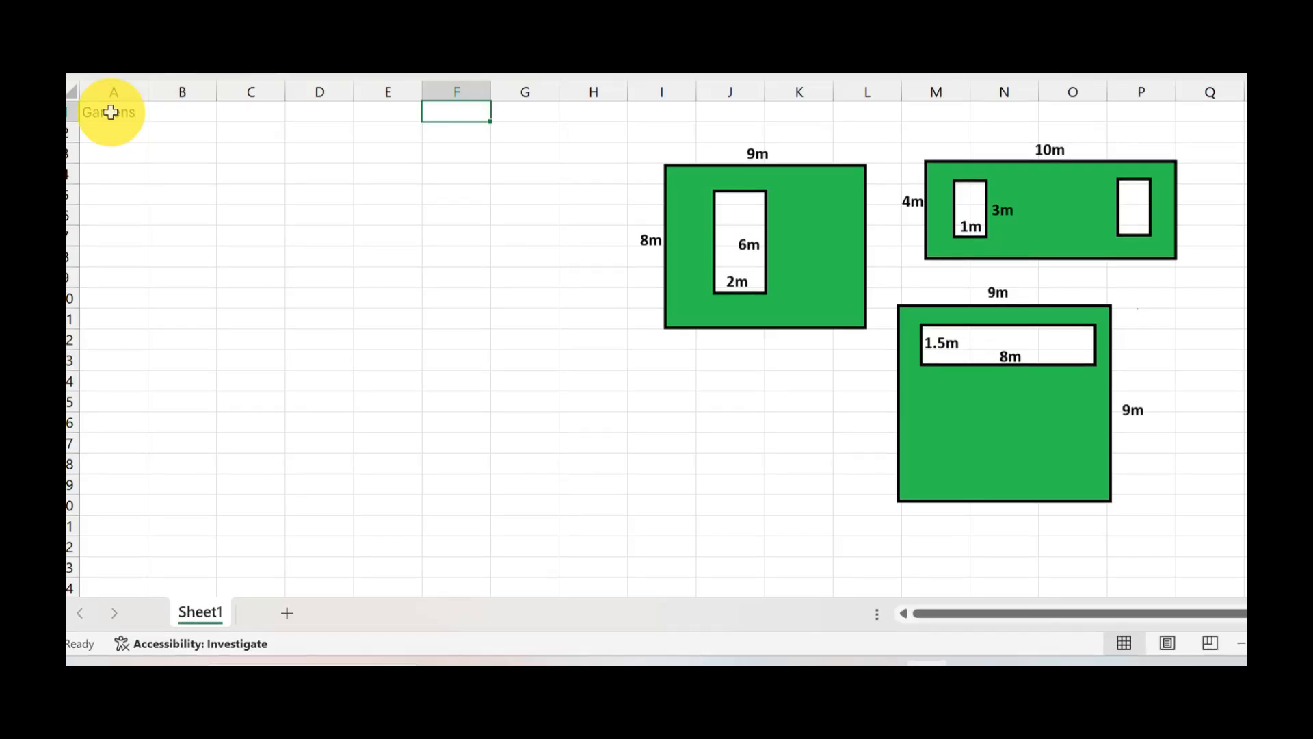
text(Garden bed)
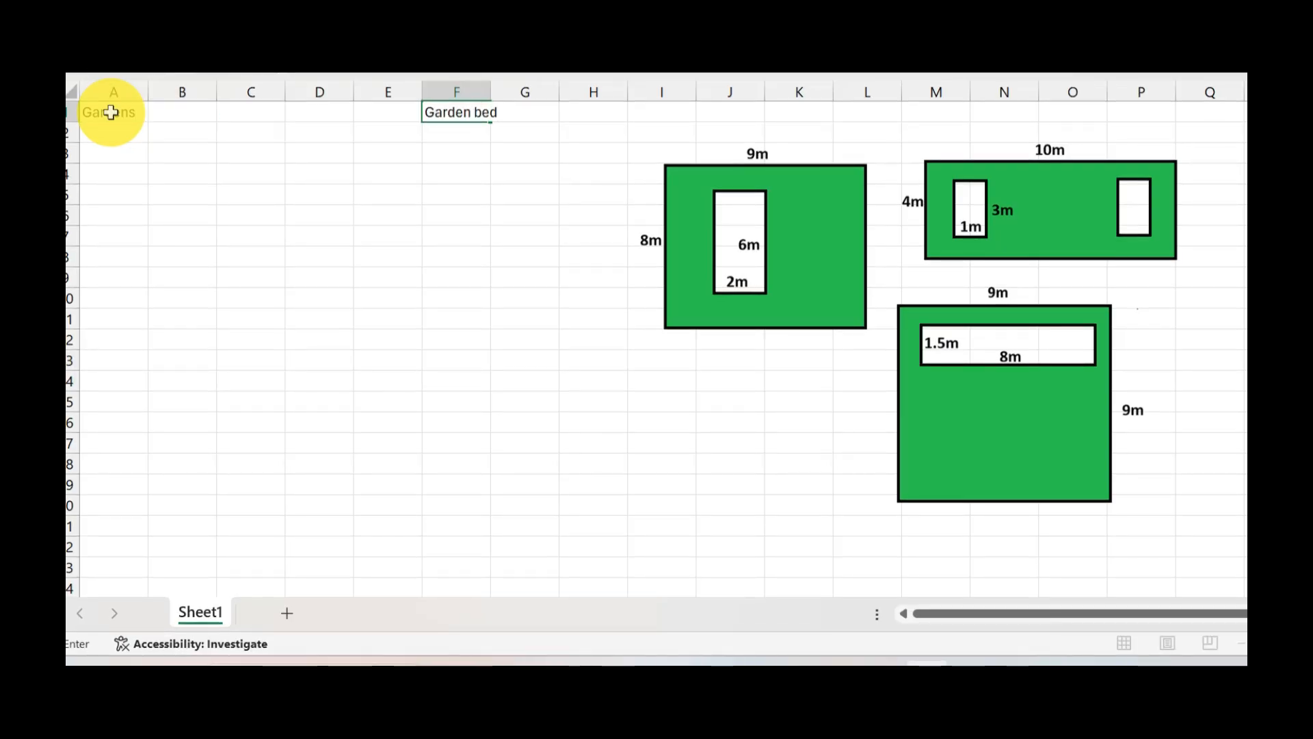
click(500, 294)
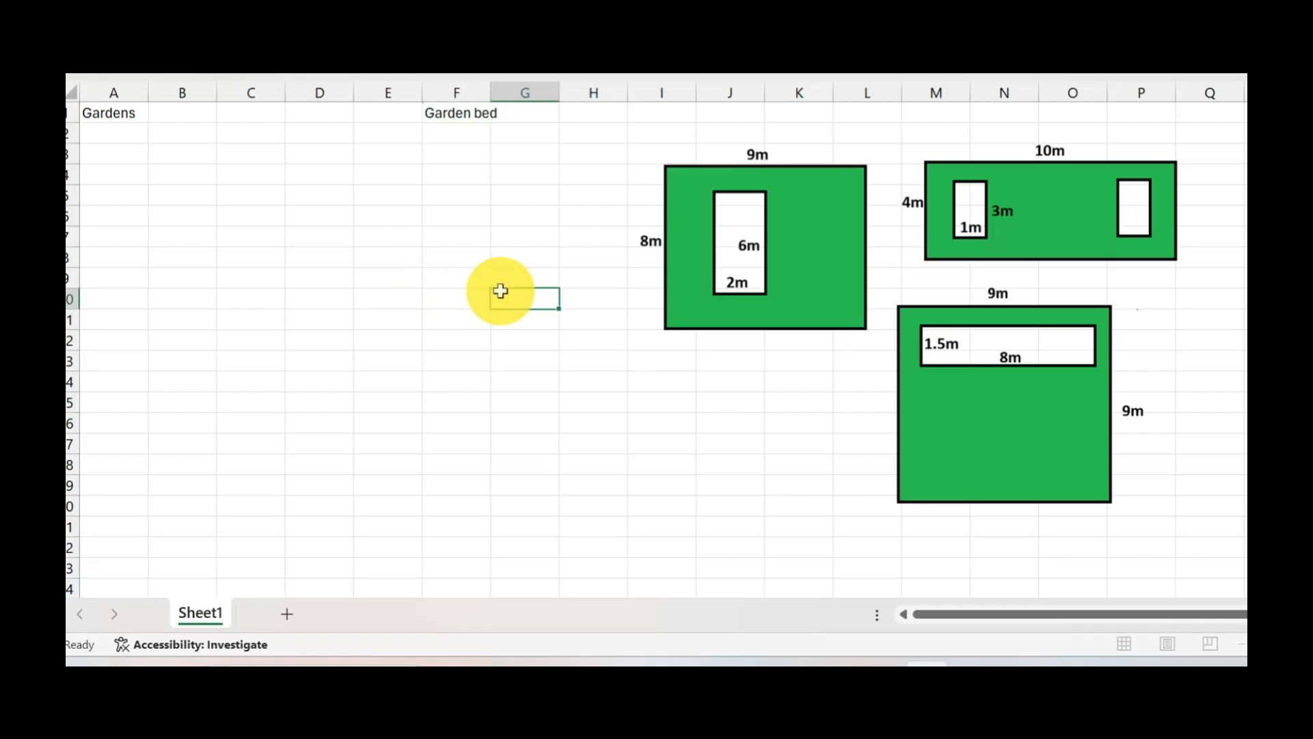
Add the column headings Length in B2 and Wideth in C2 under Gardens.
click(182, 132)
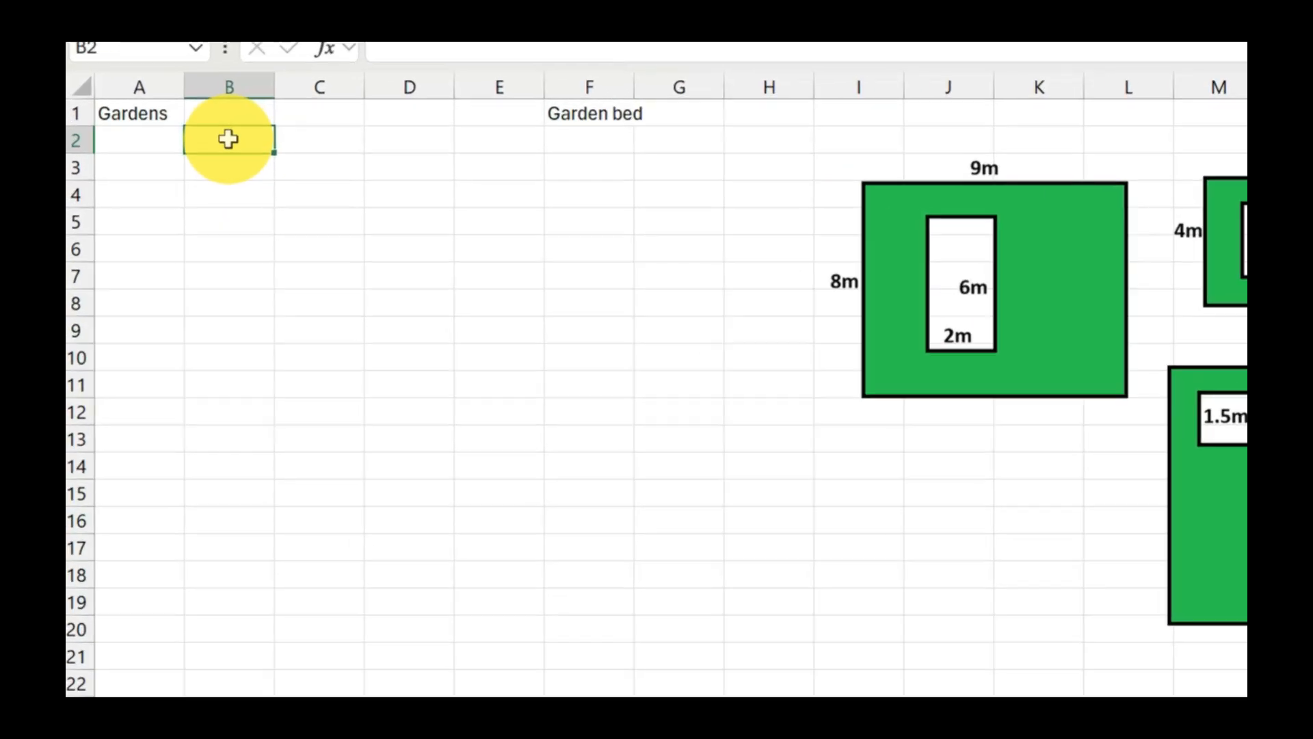
text(e)
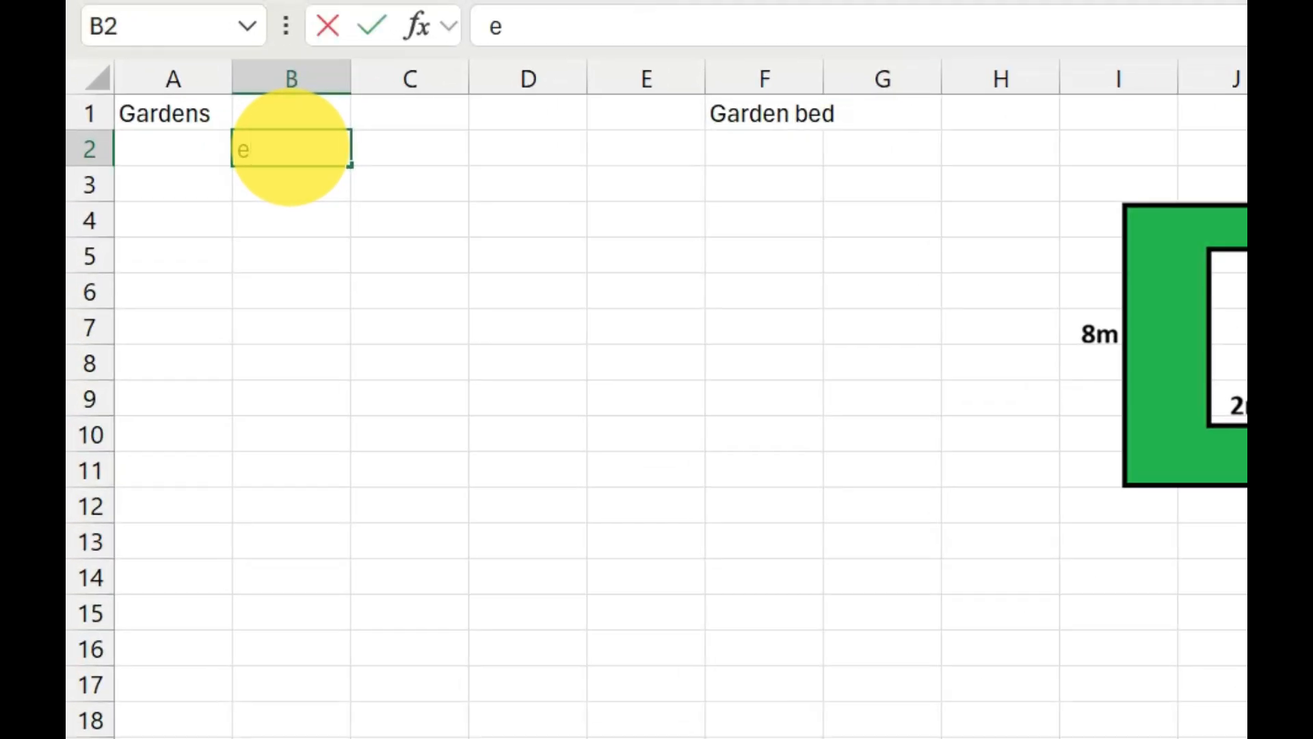
text(ngth)
key(Tab)
text(W)
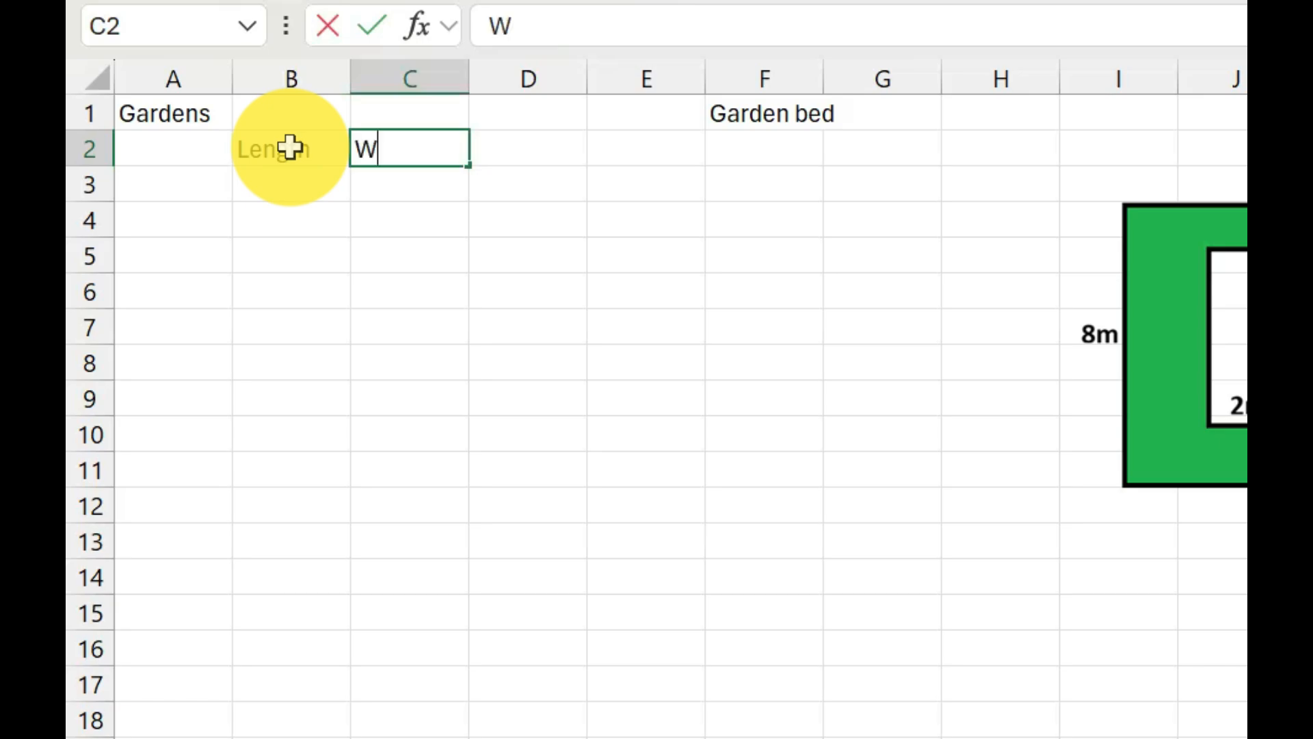
text(ideth)
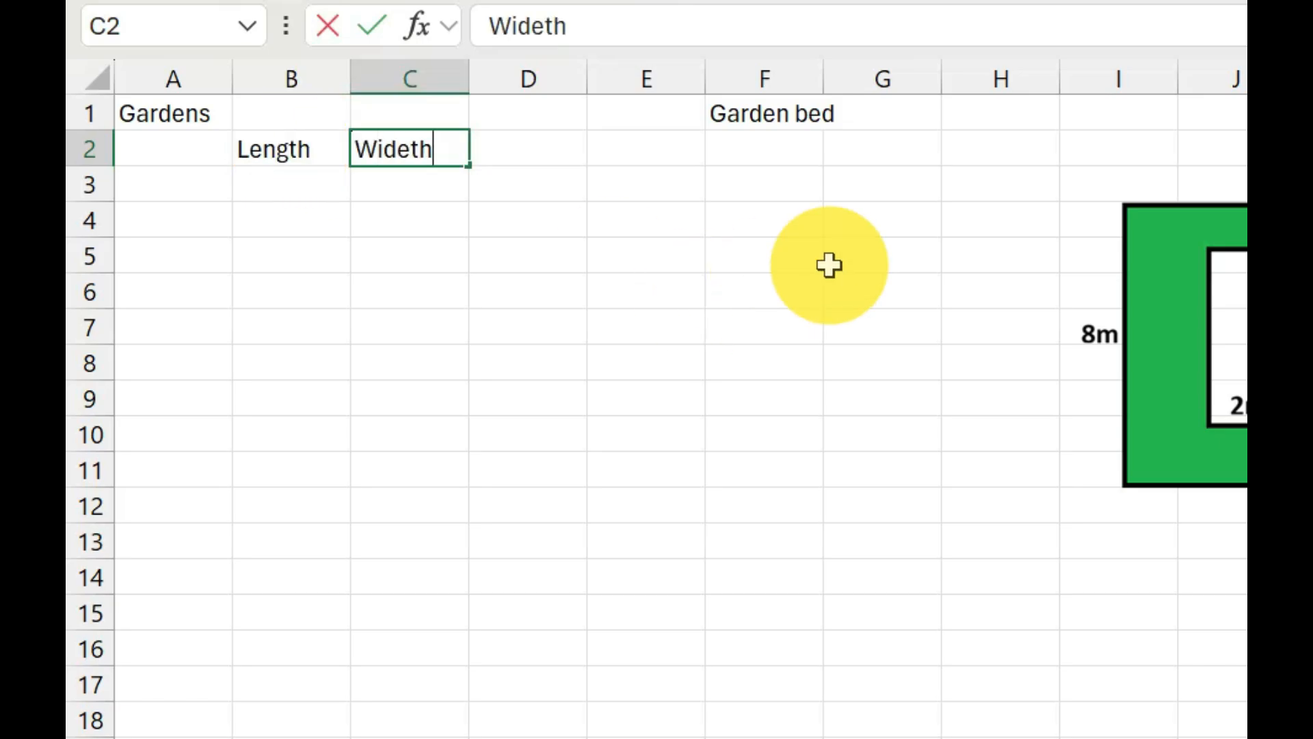
Remove the garden plan picture from the sheet and enter the headings Length in G2 and Width in H2 under Garden bed.
click(1240, 294)
key(Delete)
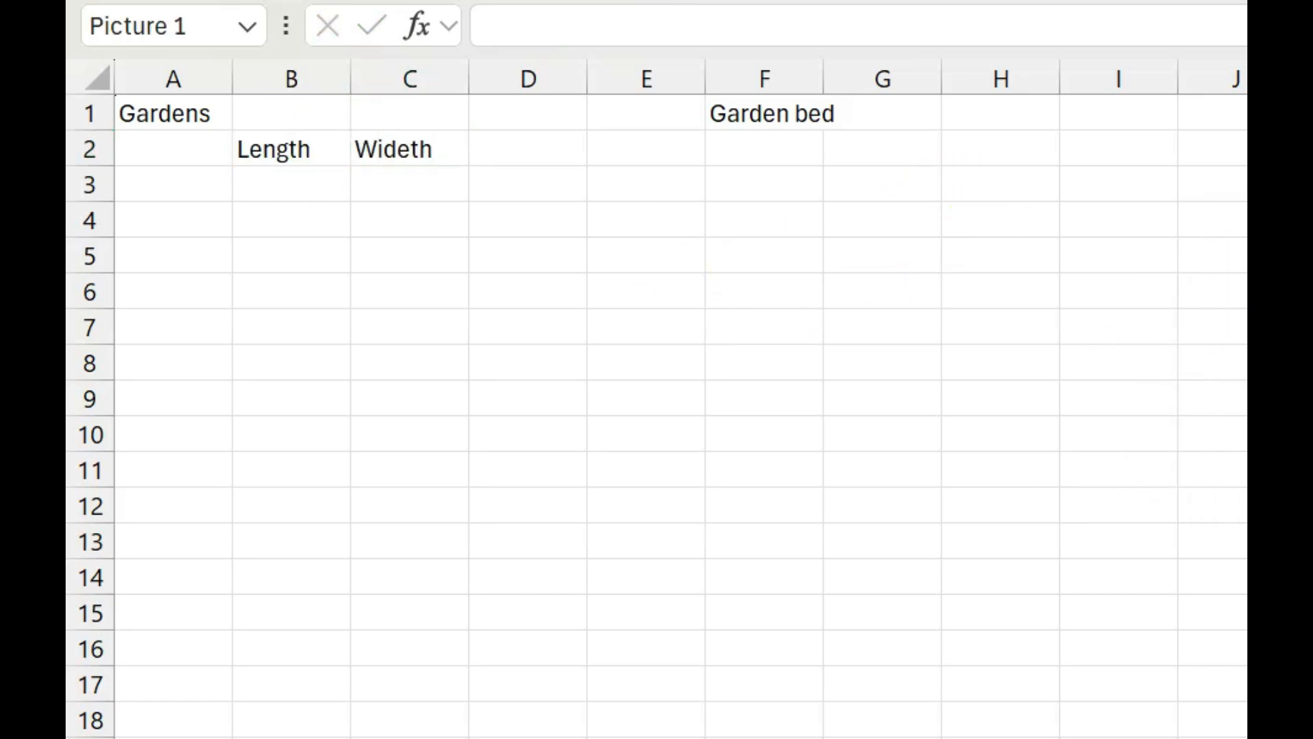
click(900, 155)
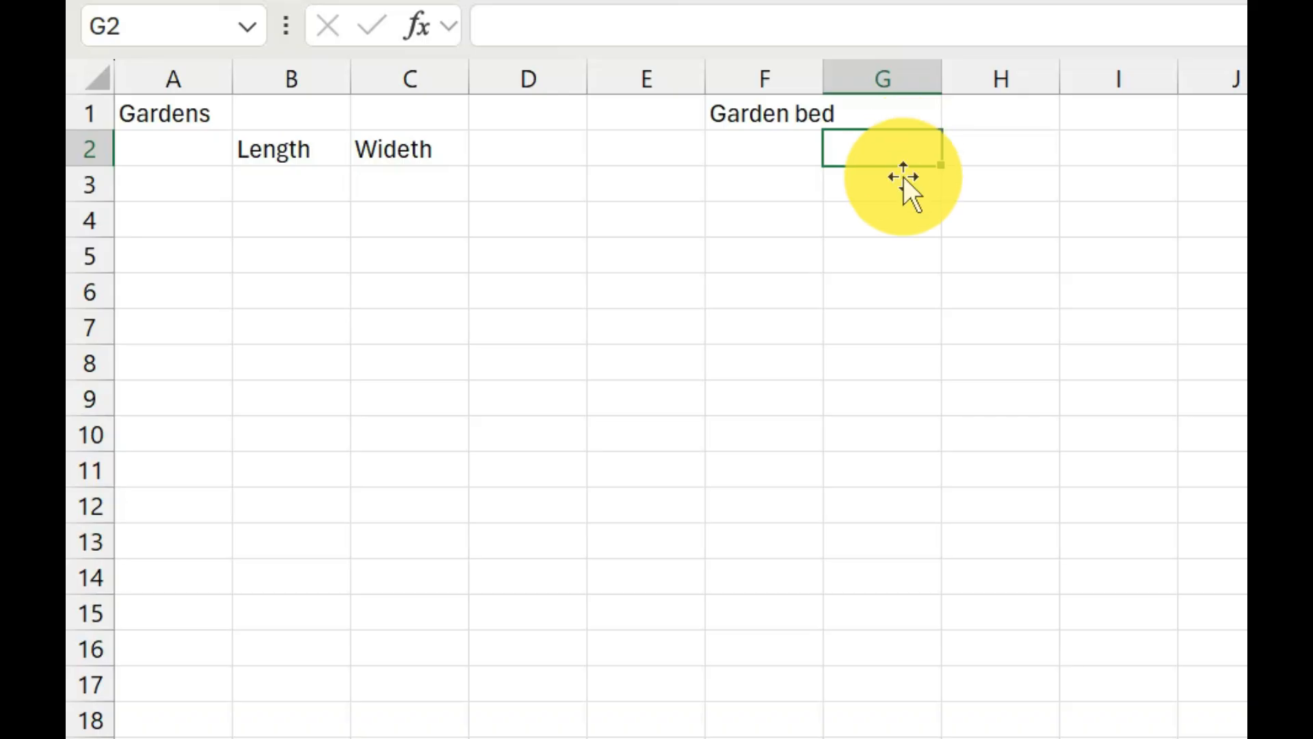
text(Length)
key(Tab)
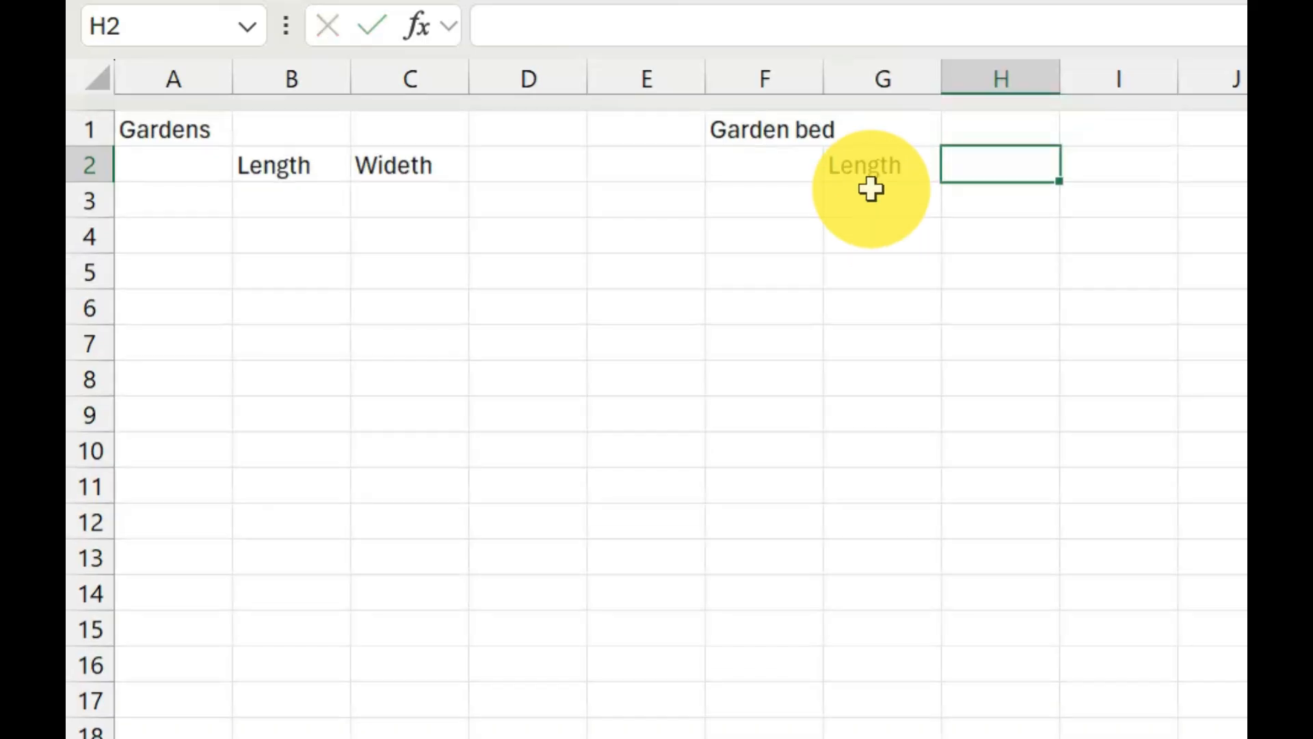
text(W)
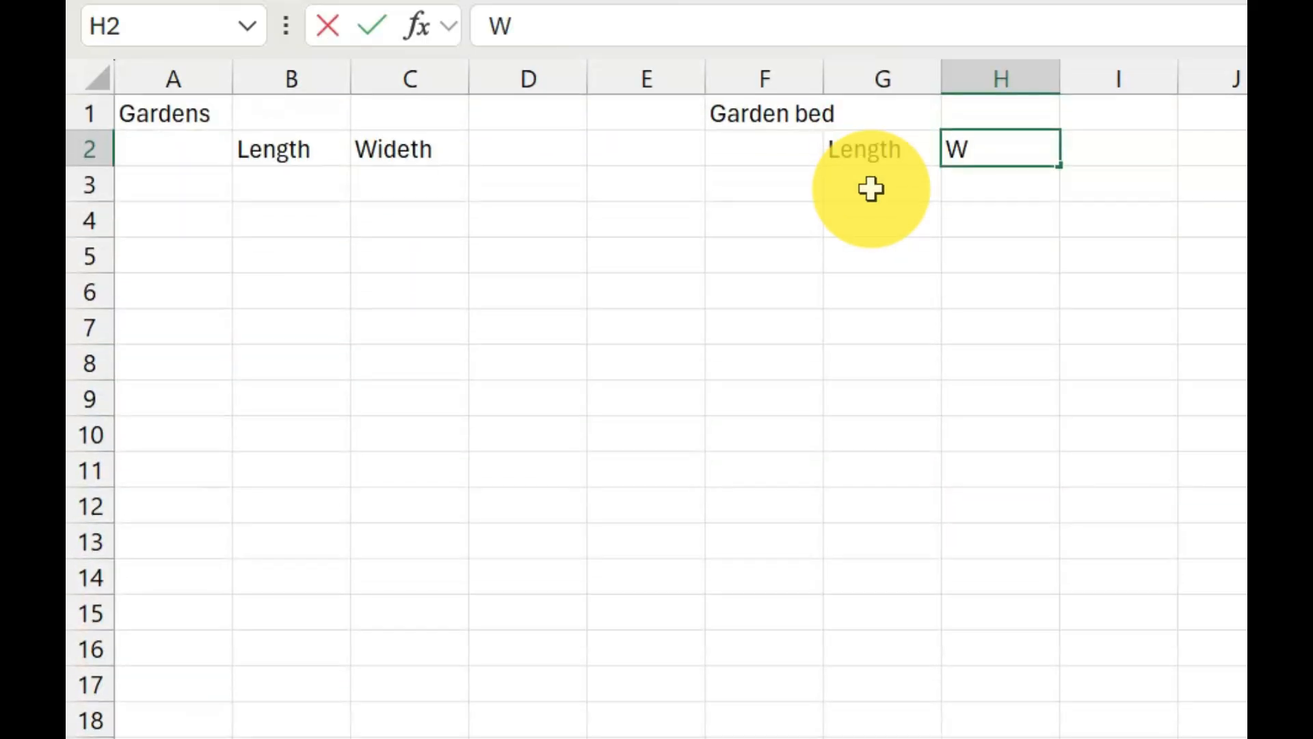
text(idth)
key(Down)
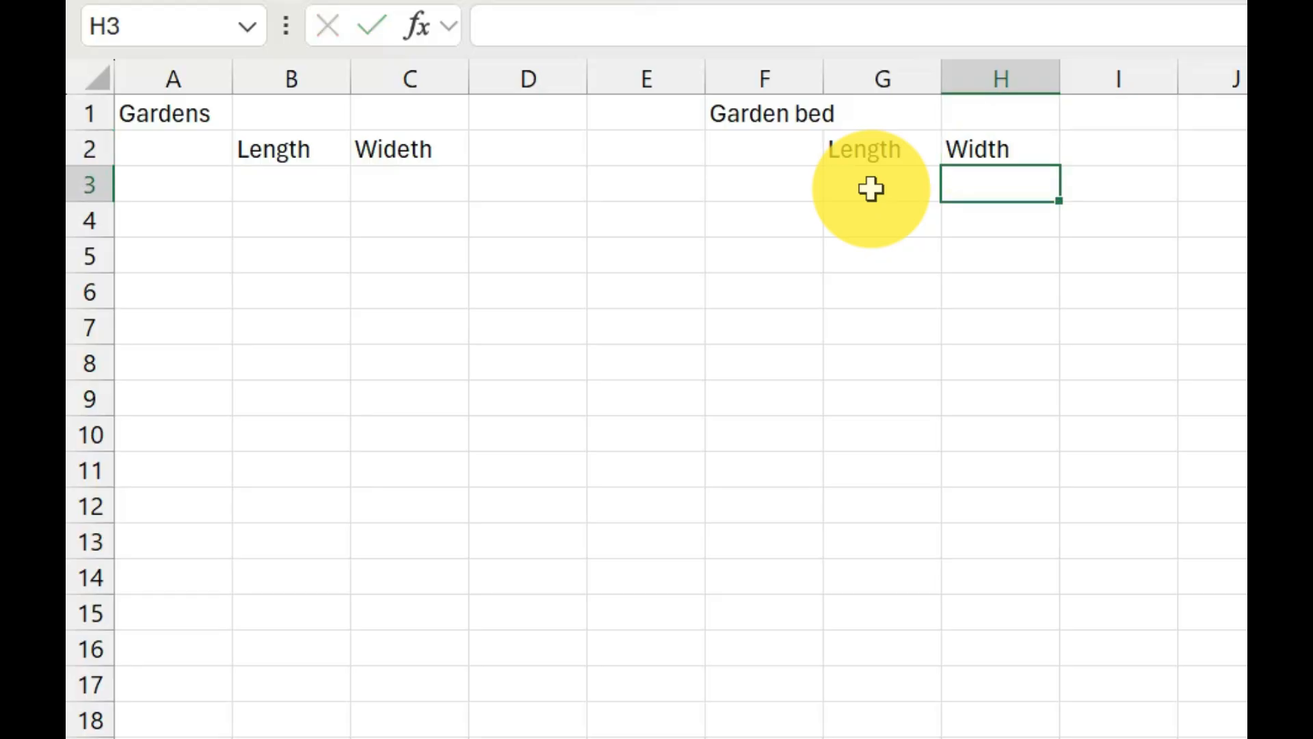
Number the gardens 1 to 3 in cells A3 to A5.
key(Left)
key(Left)
key(Left)
key(Left)
key(Left)
key(Left)
key(Left)
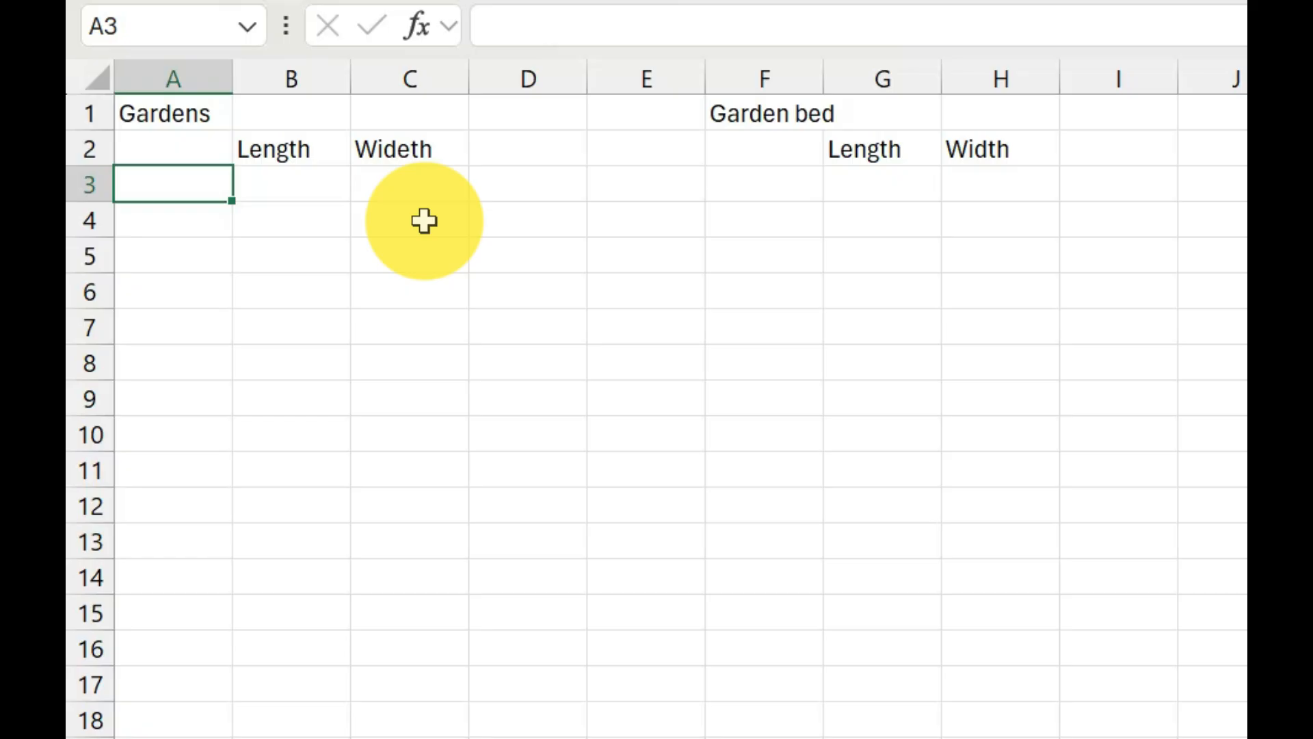
text(1)
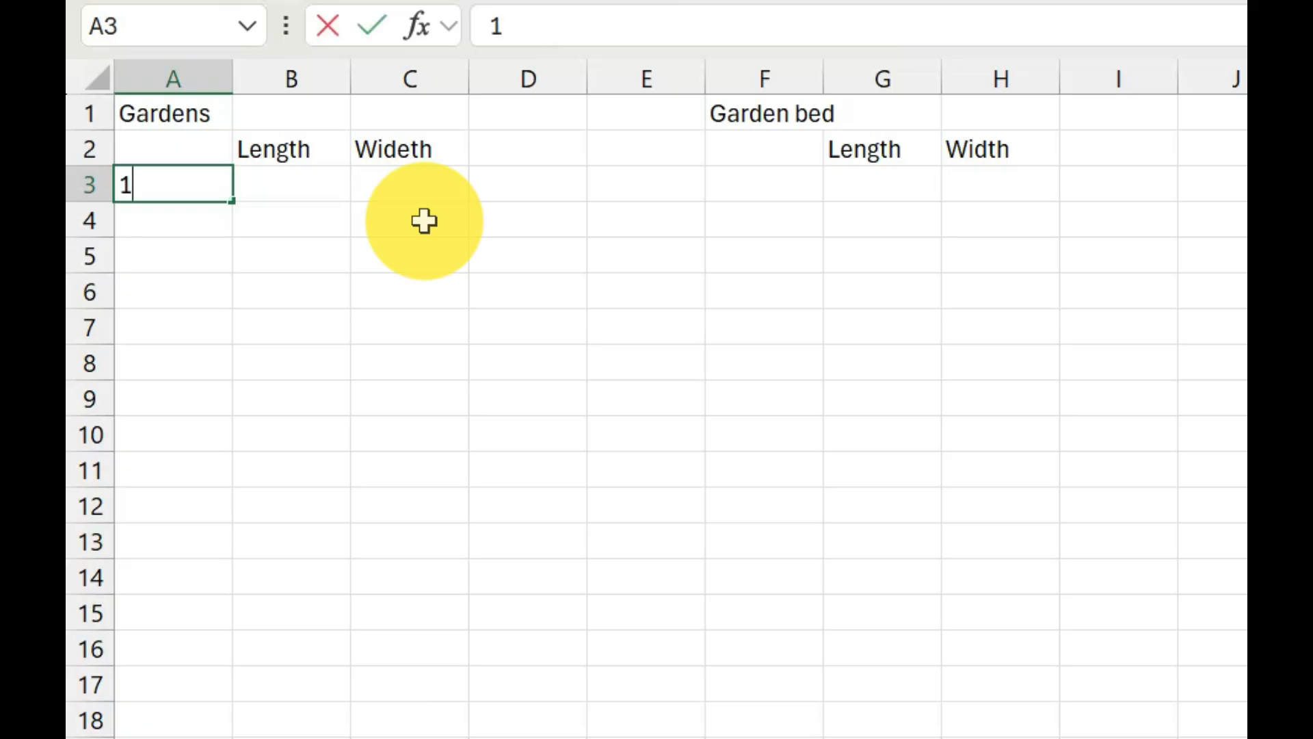
key(Return)
text(2)
key(Return)
text(3)
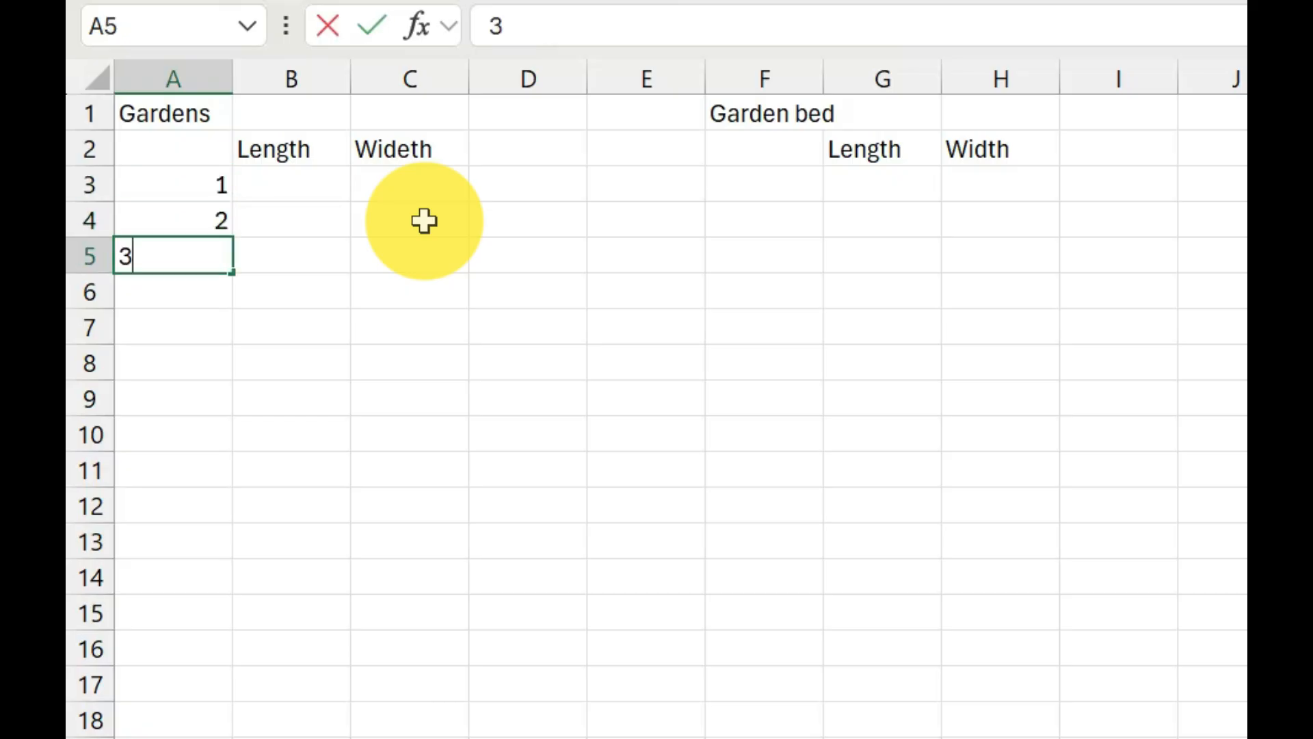
Number the garden beds 1 to 4 in cells F3 to F6.
key(Tab)
key(Tab)
key(Tab)
key(Tab)
key(Tab)
key(Up)
key(Up)
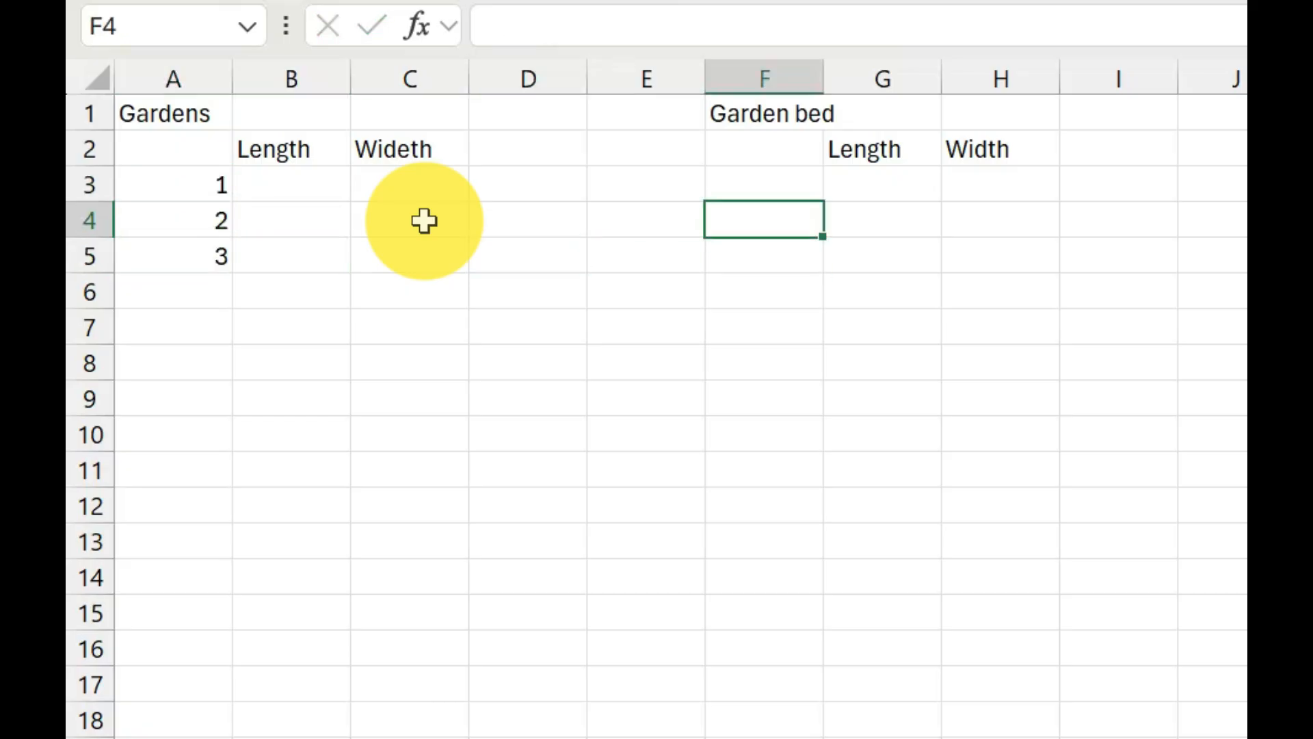
text(1)
key(Return)
text(2)
key(Return)
text(3)
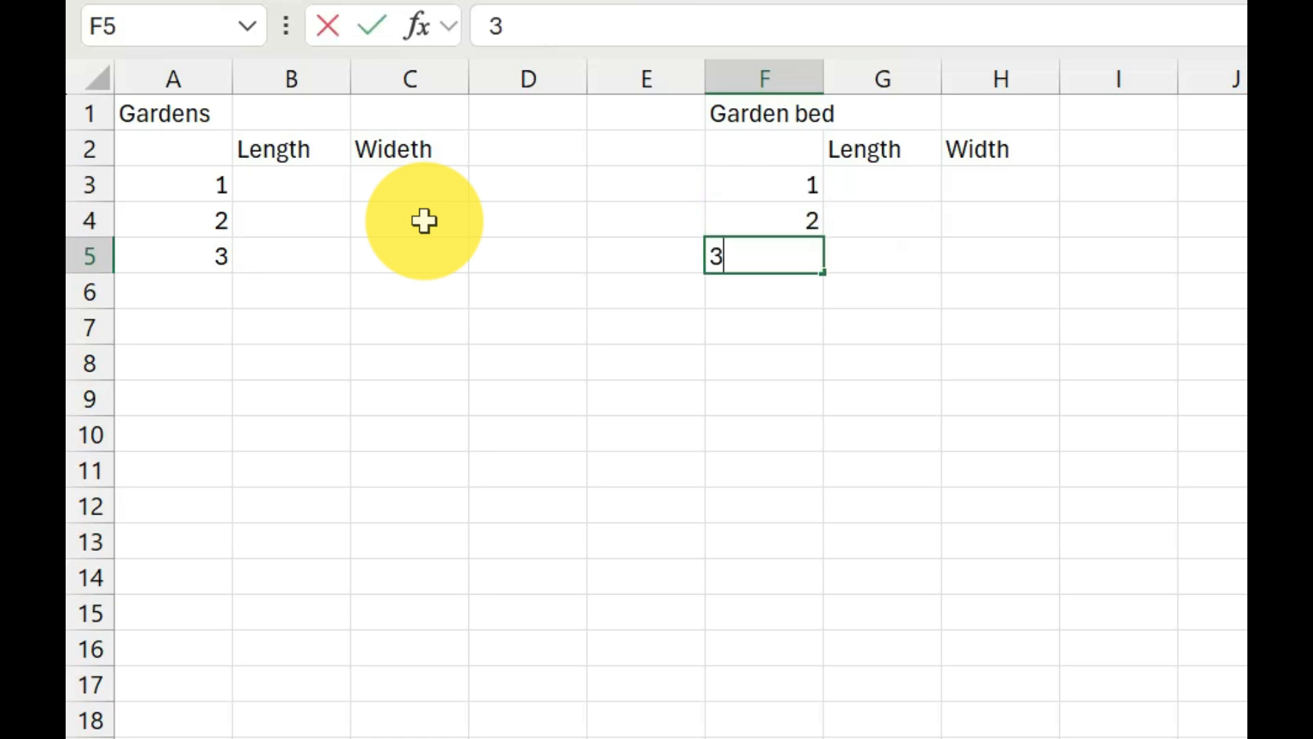
key(Return)
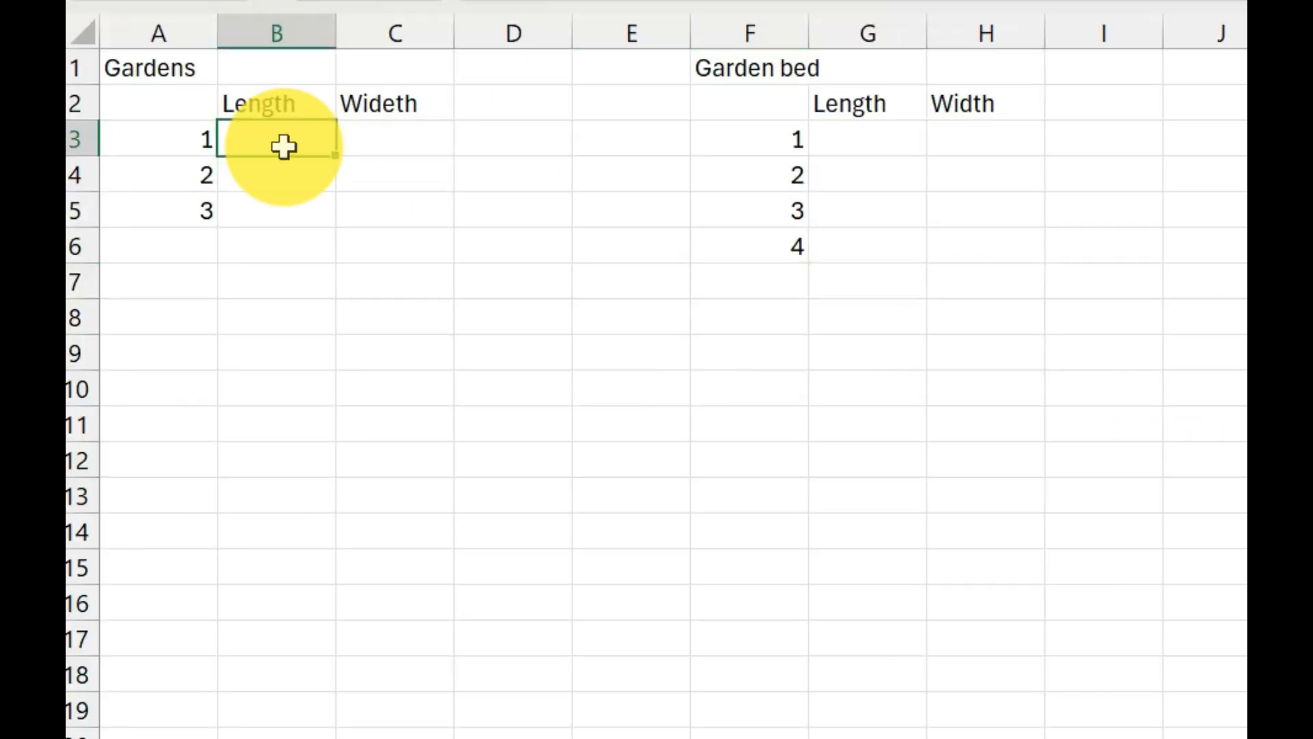
Enter length 9 and width 8 for garden 1, and length 10 and width 4 for garden 2.
text(9)
key(Tab)
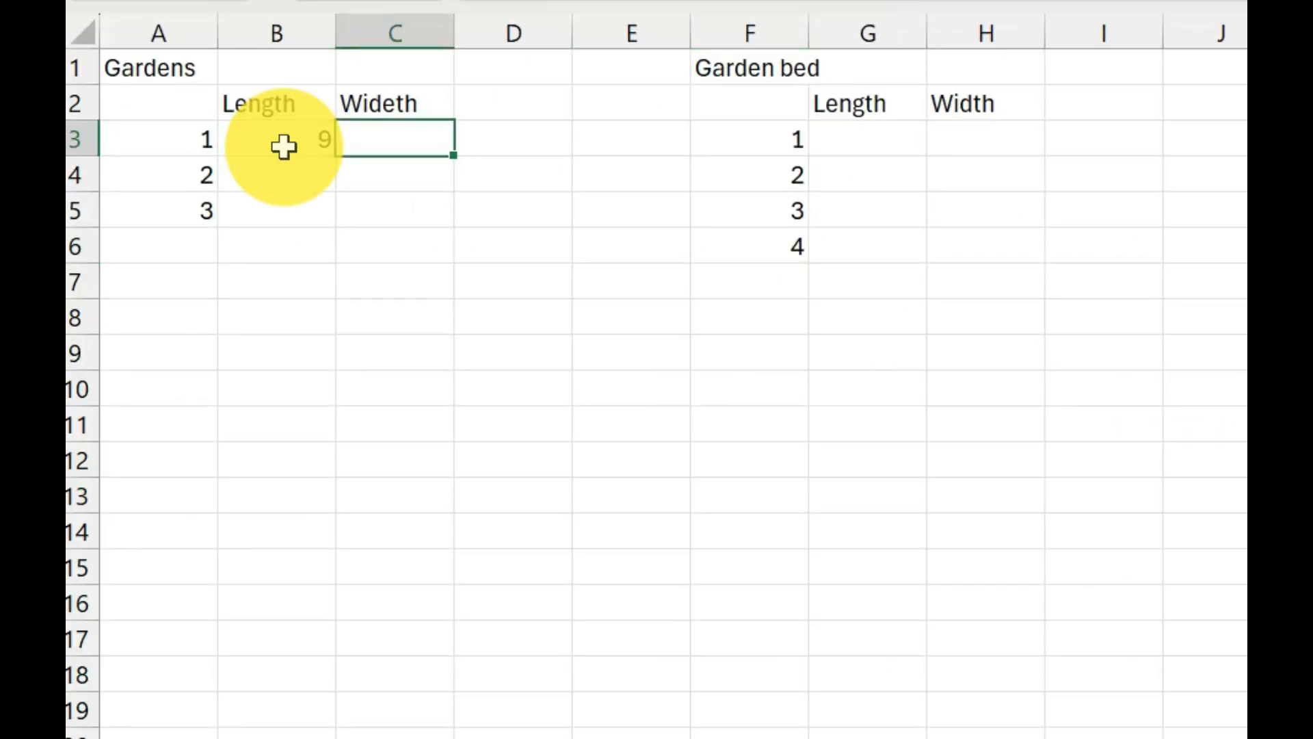
text(8)
key(Return)
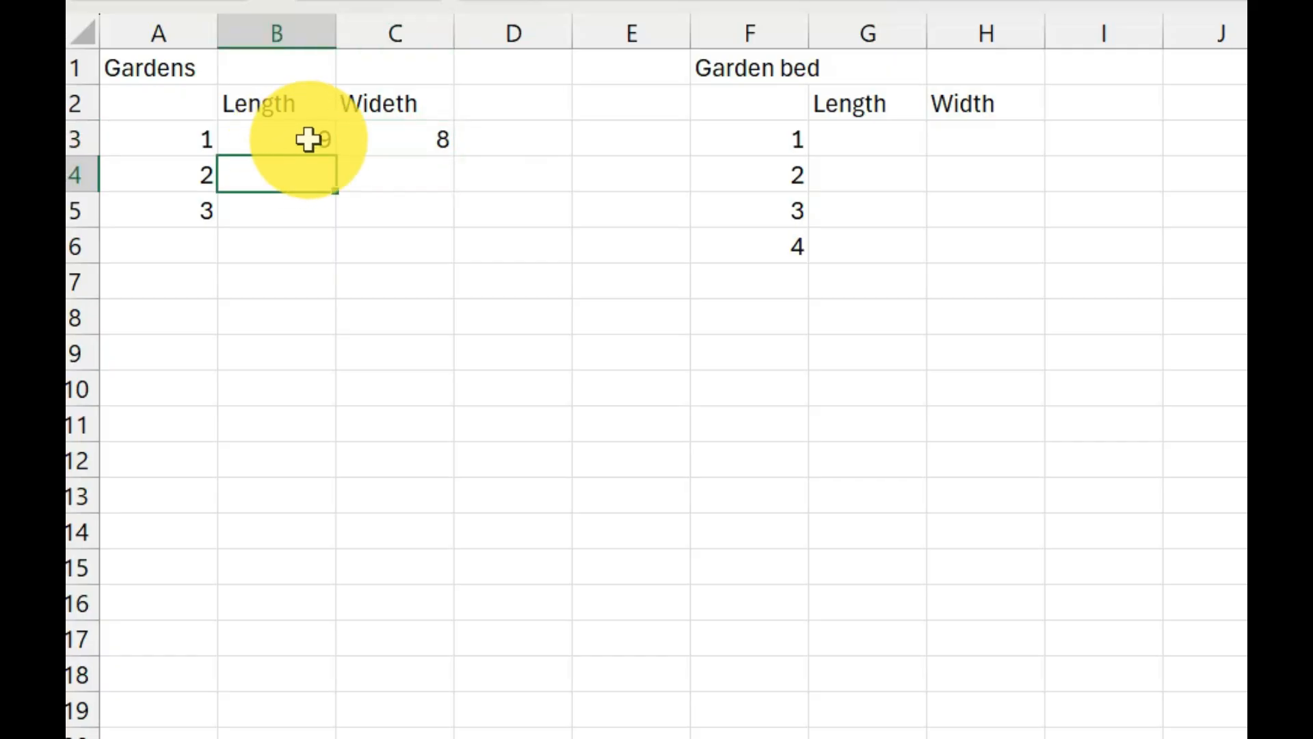
text(0)
key(BackSpace)
text(10)
key(Tab)
text(4)
key(Return)
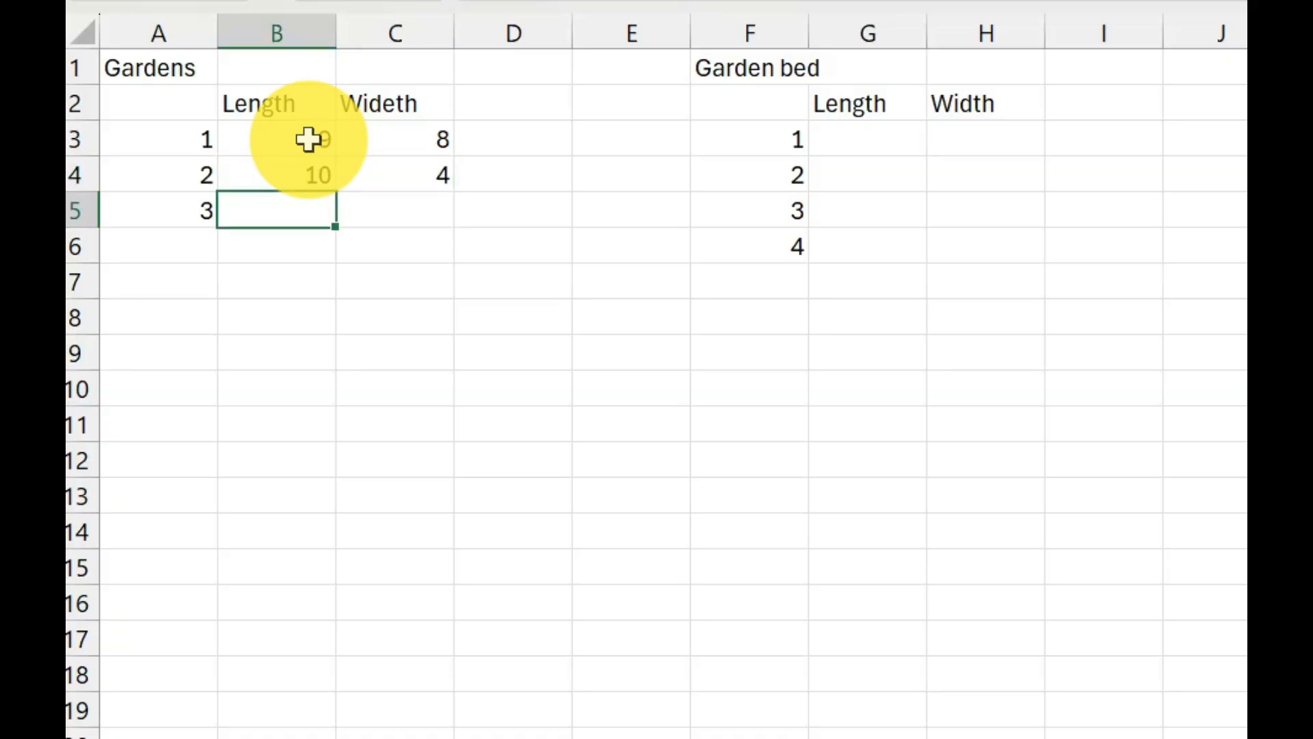
Enter length 9 and width 9 for garden 3 in B5 and C5.
key(Tab)
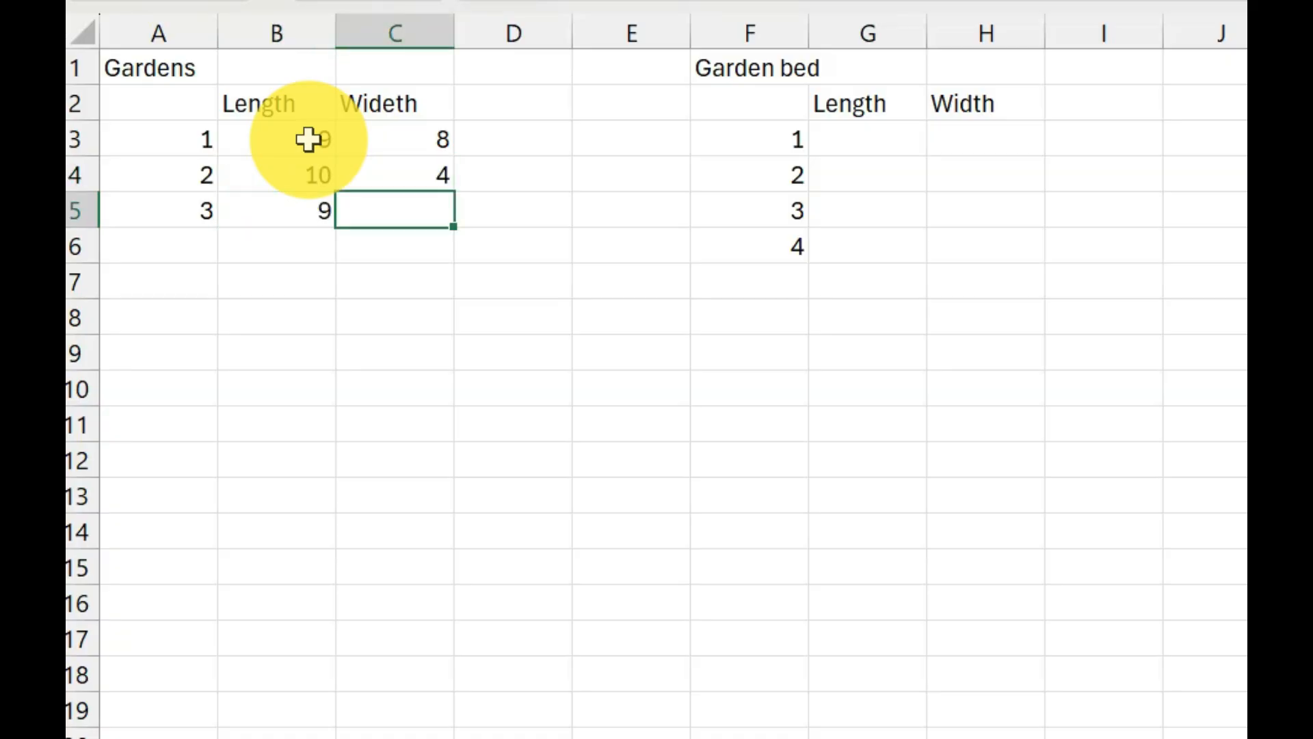
text(0)
key(Tab)
key(shift+Tab)
key(Tab)
Add the column heading Area in D2 of the Gardens table.
key(Up)
key(Up)
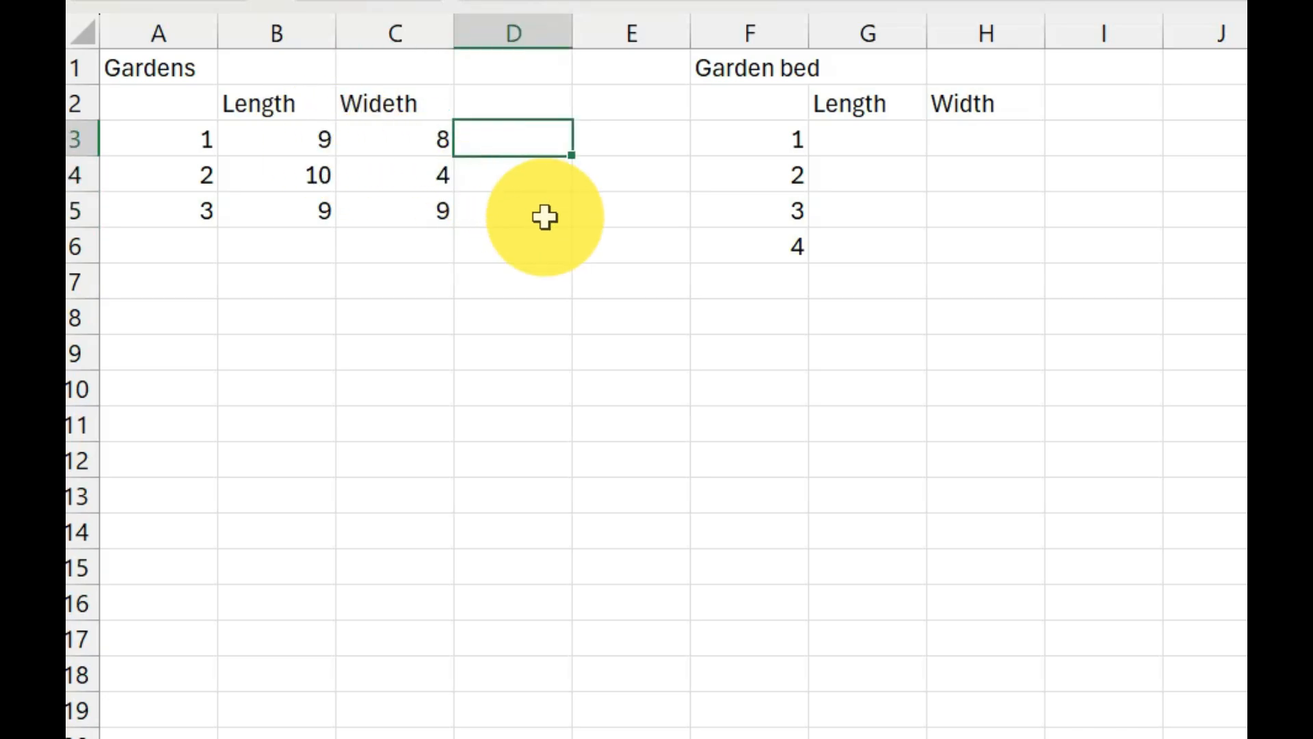
click(531, 106)
text(Area)
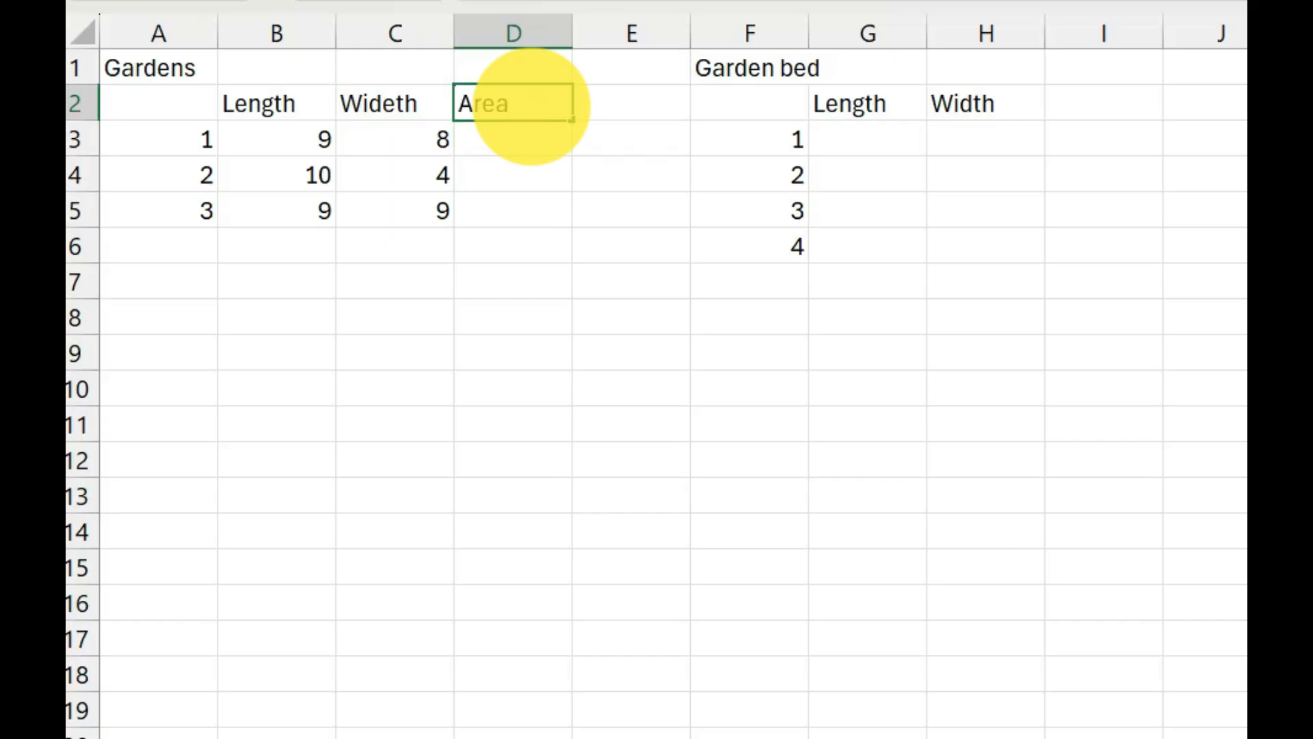
key(Return)
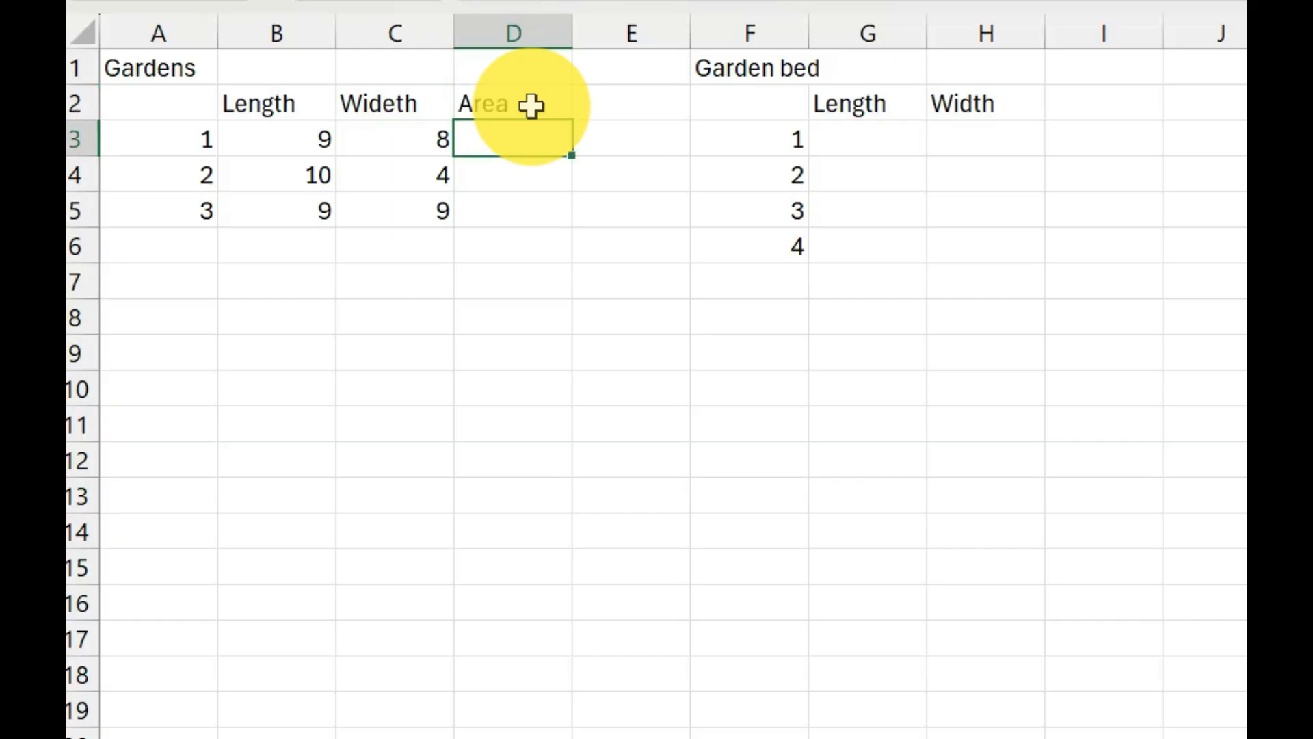
Calculate garden 1's area in D3 with the formula =B3*C3 and fill it down to D5.
text(=)
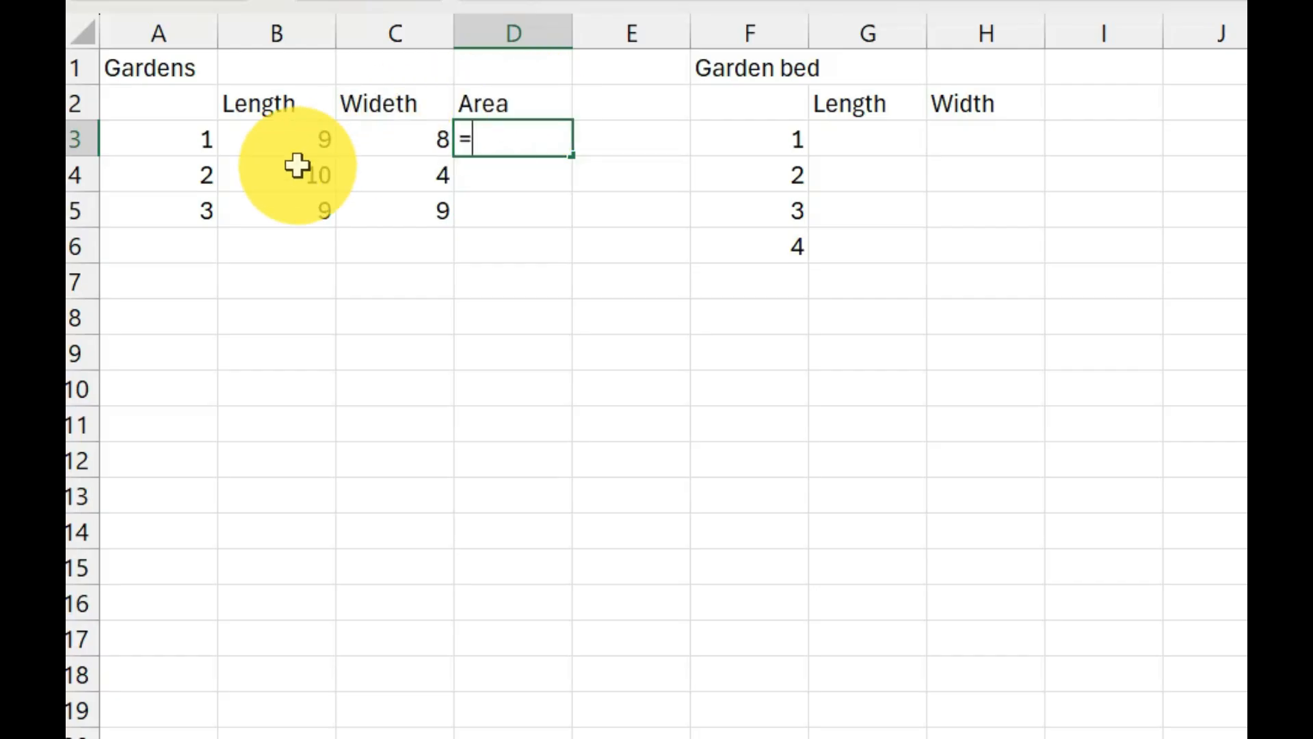
click(285, 139)
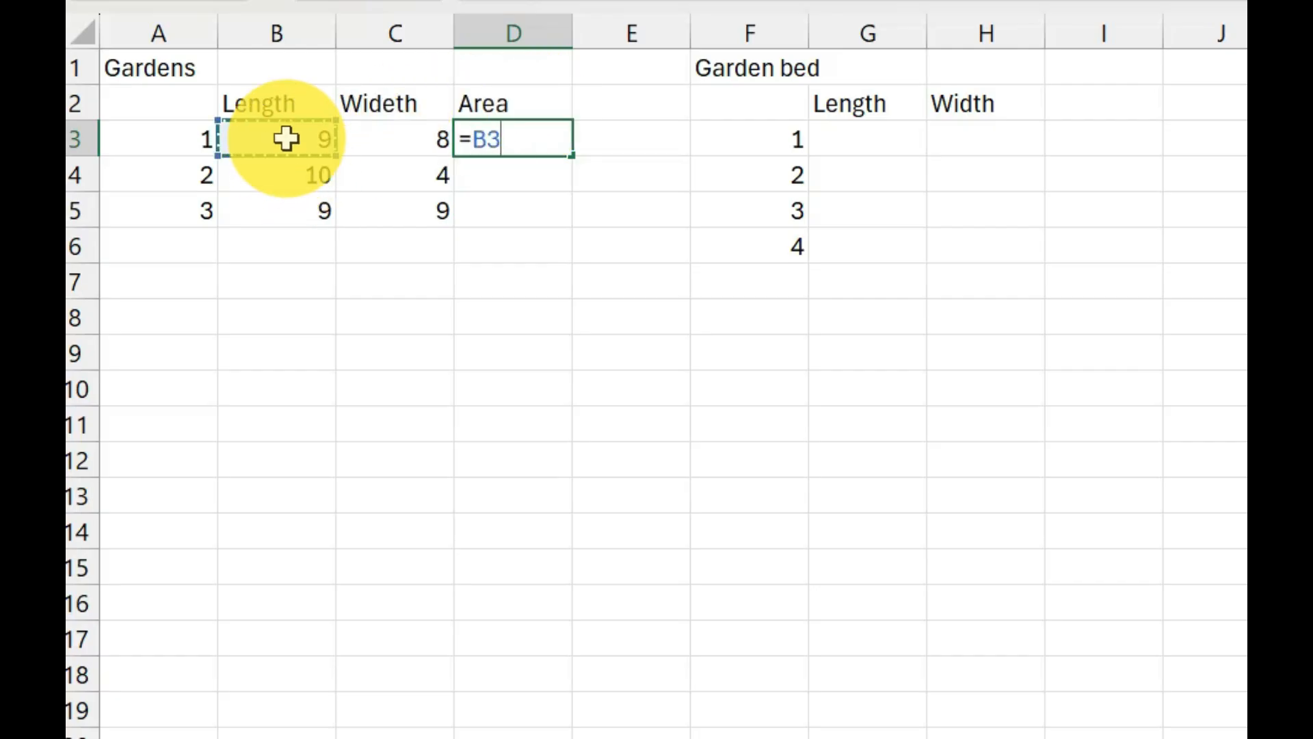
text(*)
click(404, 139)
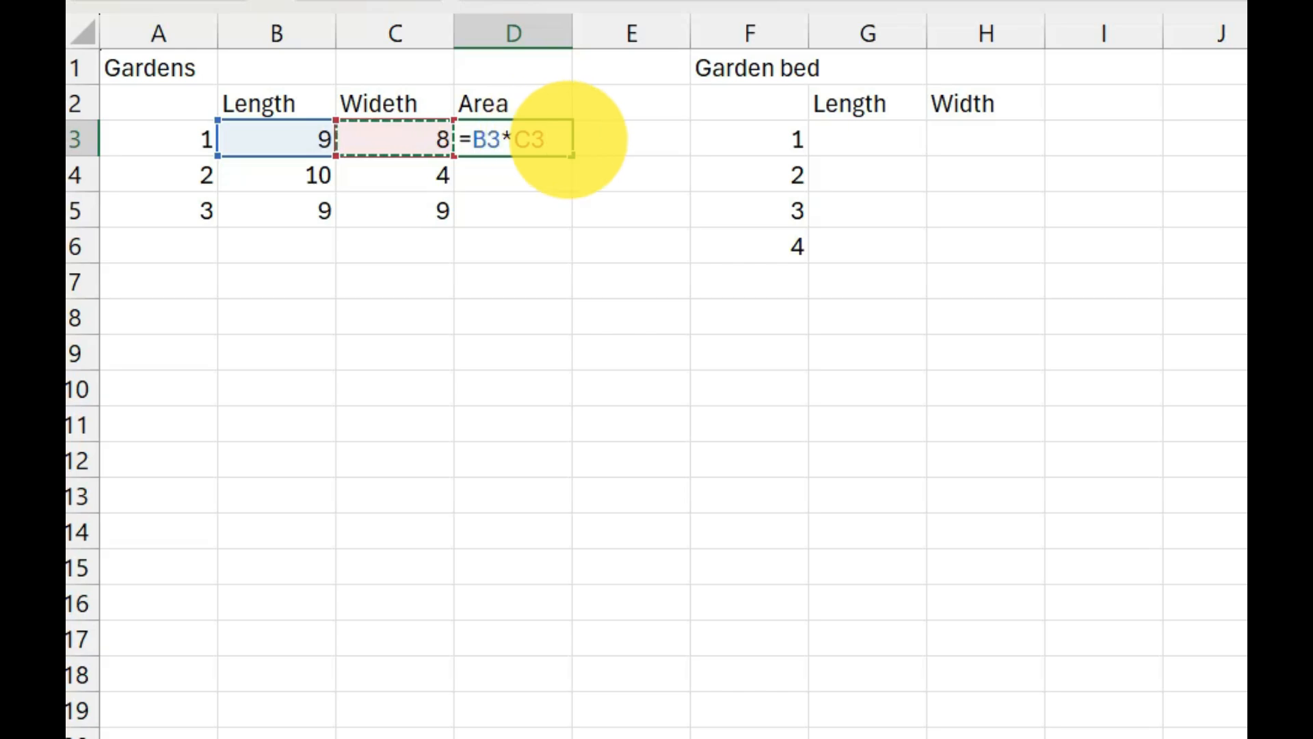
key(Return)
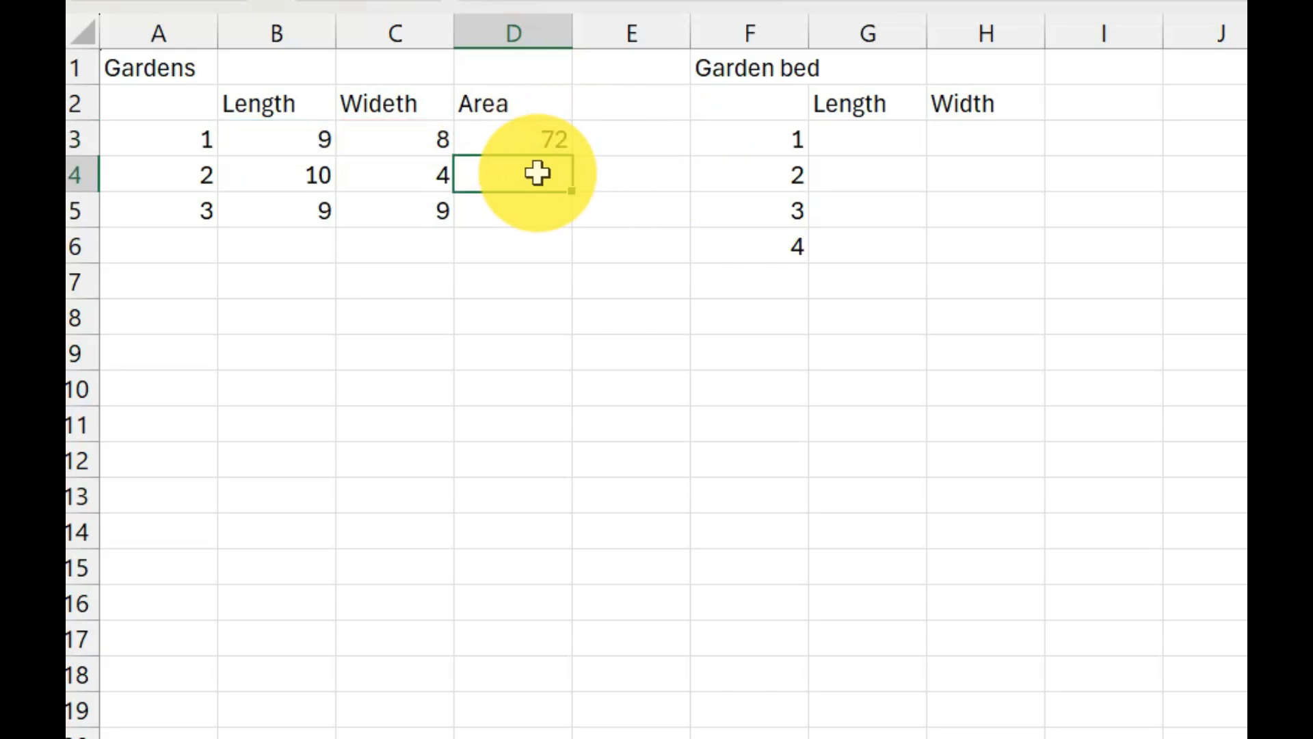
click(514, 141)
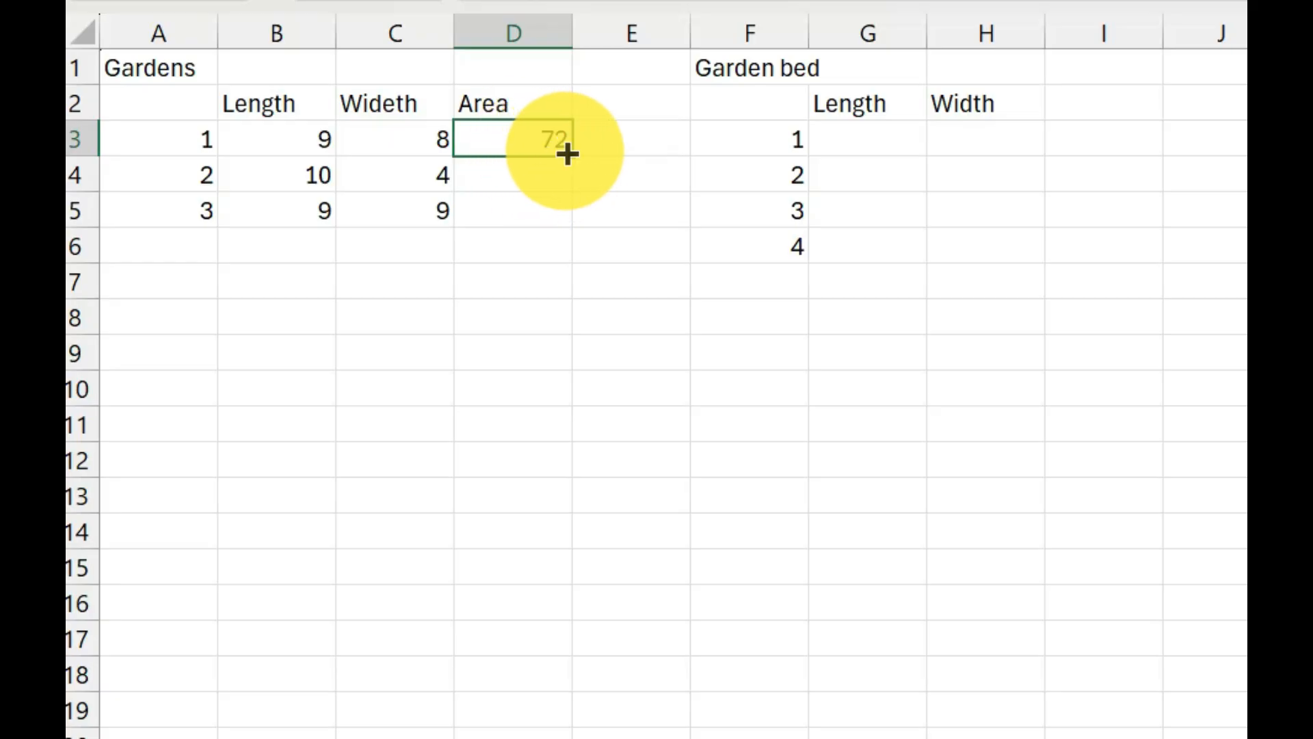
drag(571, 156, 566, 227)
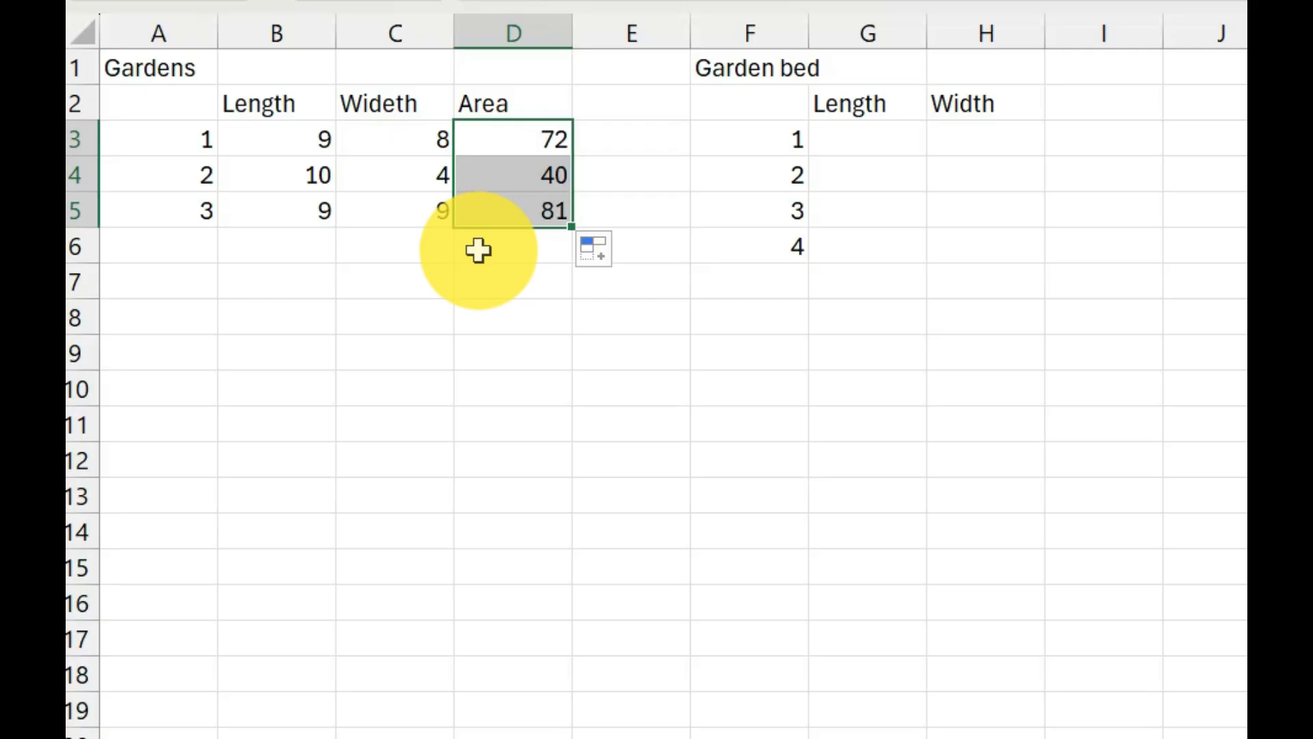
Enter length 6 and width 2 for garden bed 1 in G3 and H3.
click(889, 145)
text(6)
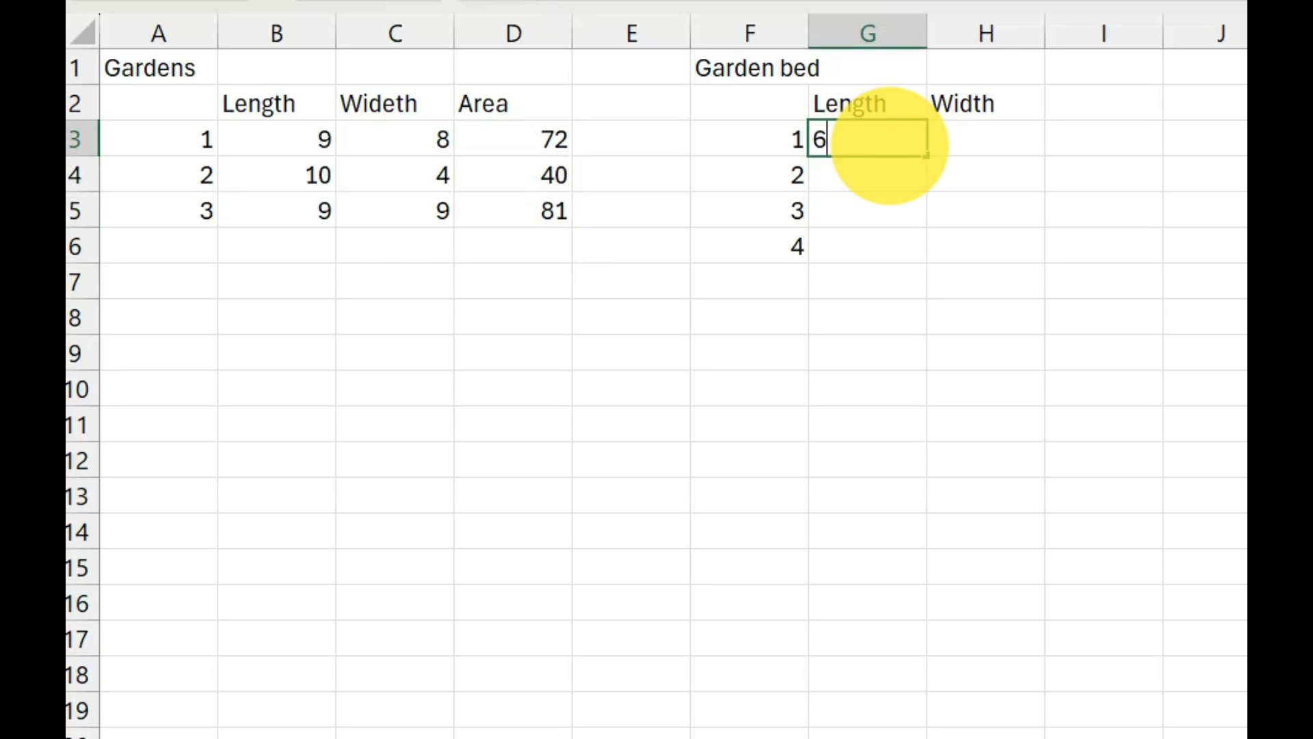
key(Tab)
text(2)
key(Return)
key(Left)
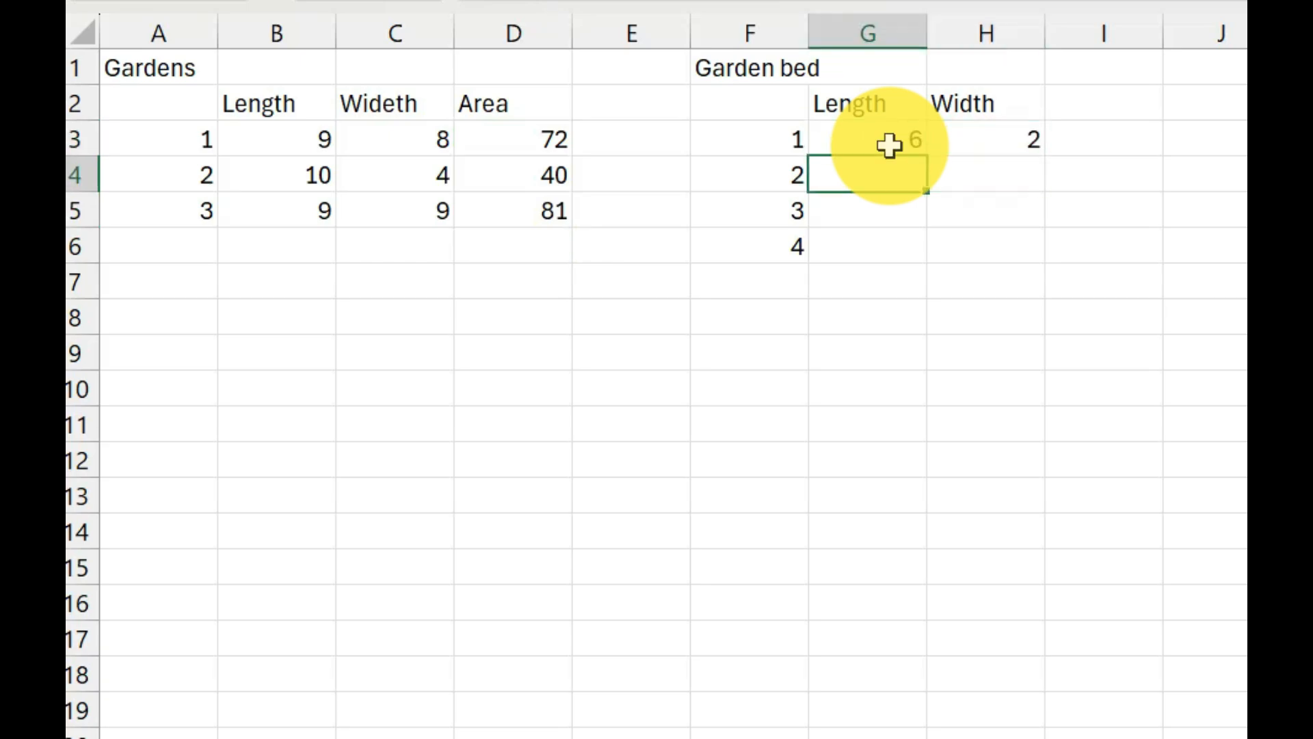
Enter length 3 for garden bed 2 in G4.
text(3)
key(Tab)
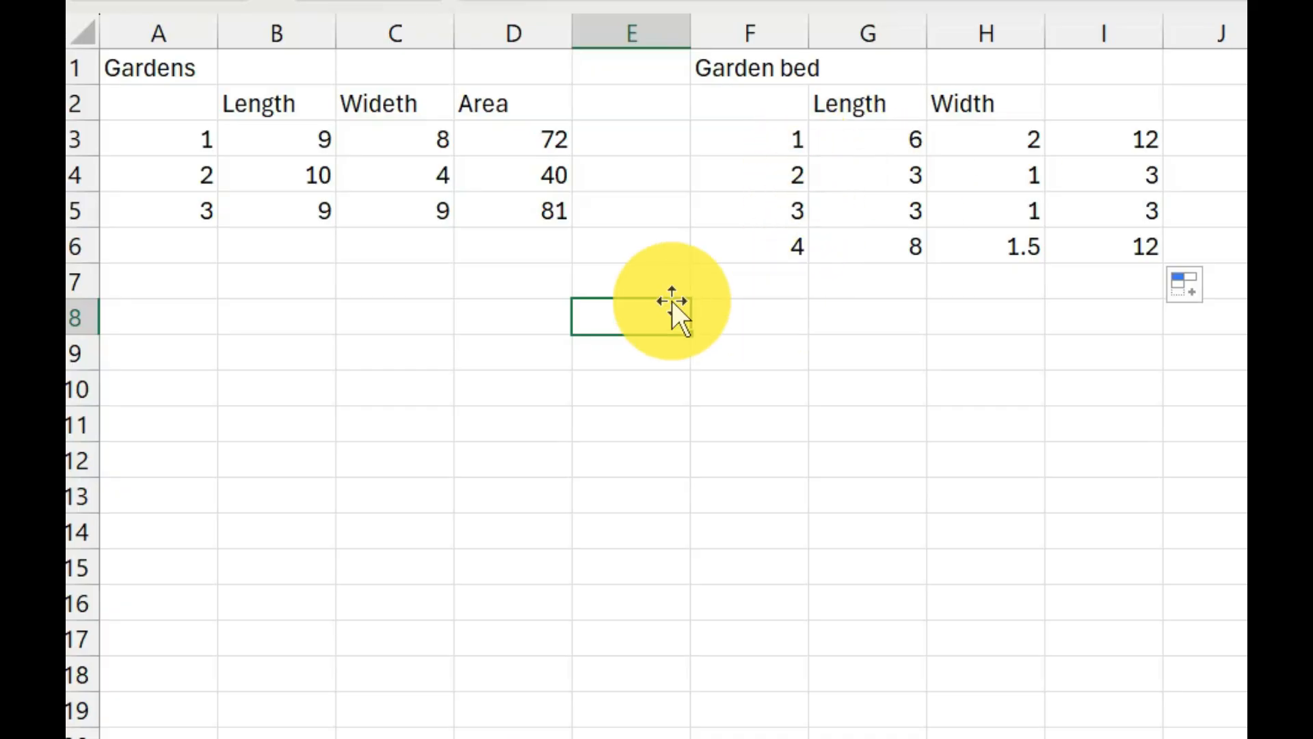
Label C6 as Total and sum the garden areas in D6 with the formula =SUM(D3:D5).
click(406, 249)
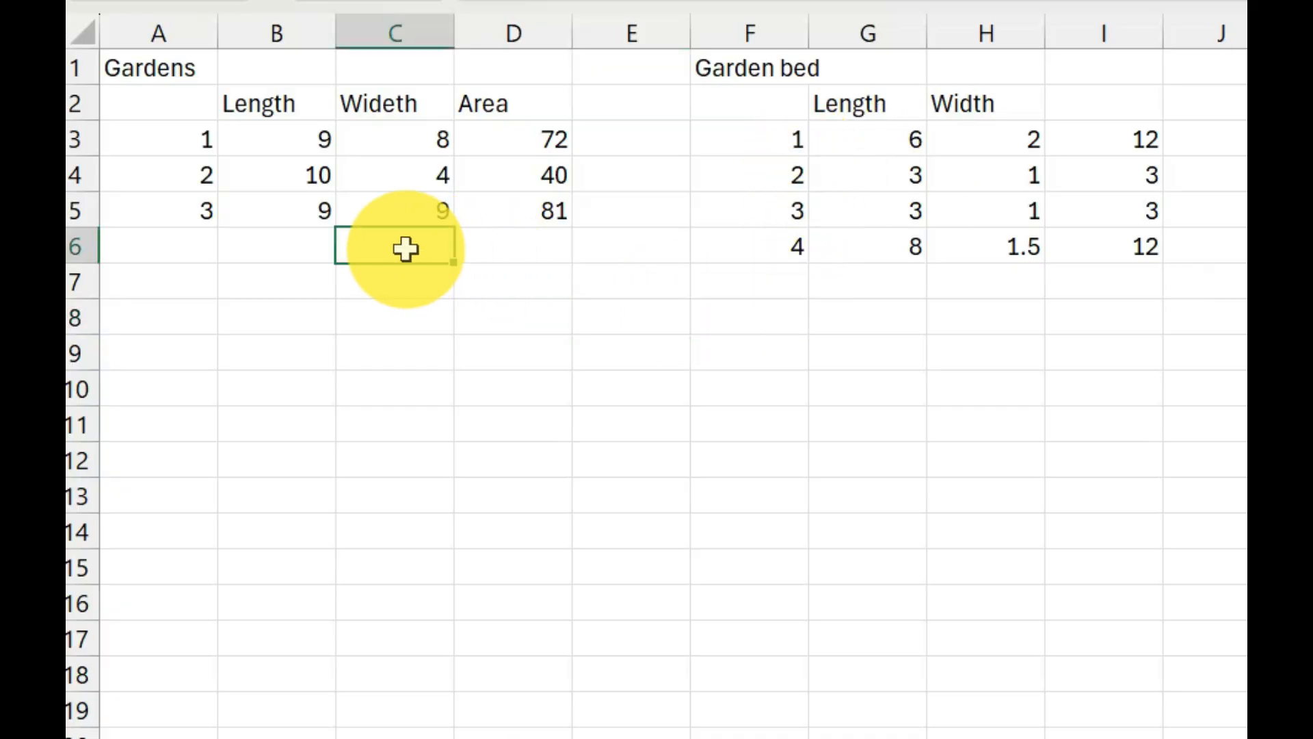
text(Total)
key(Tab)
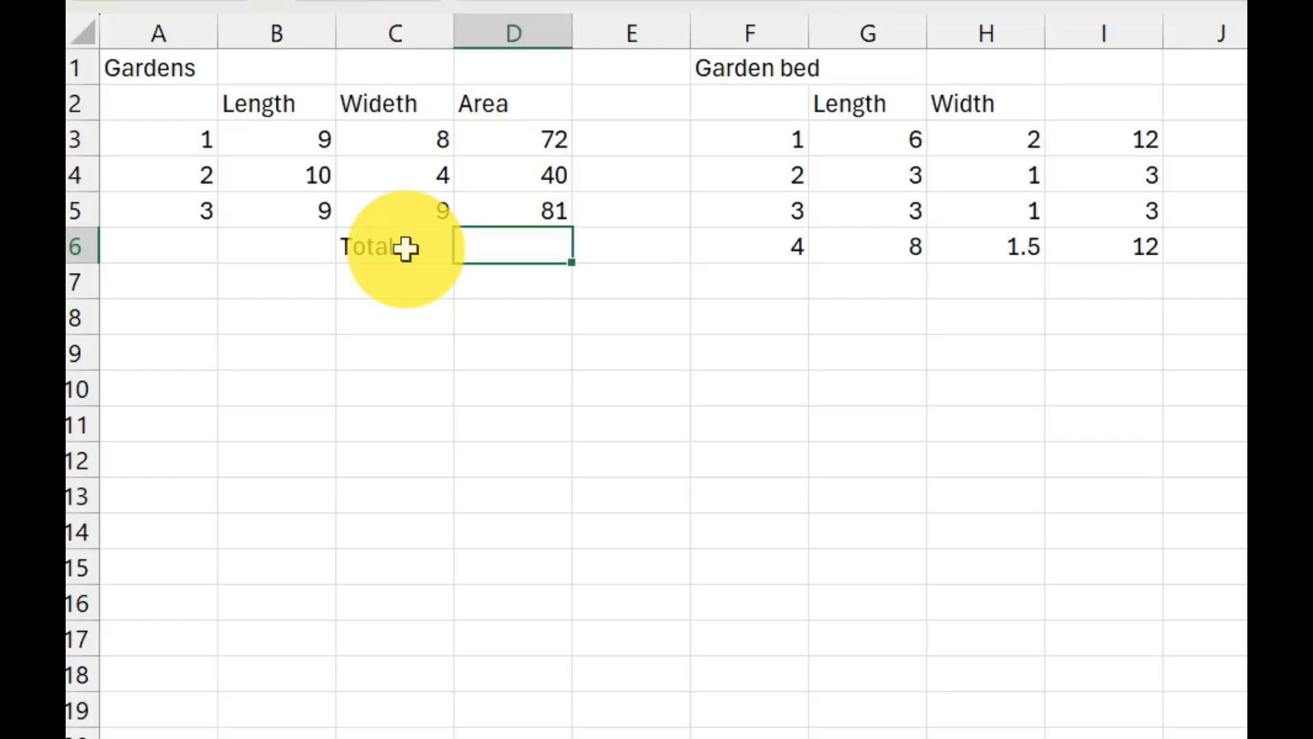
text(=sum)
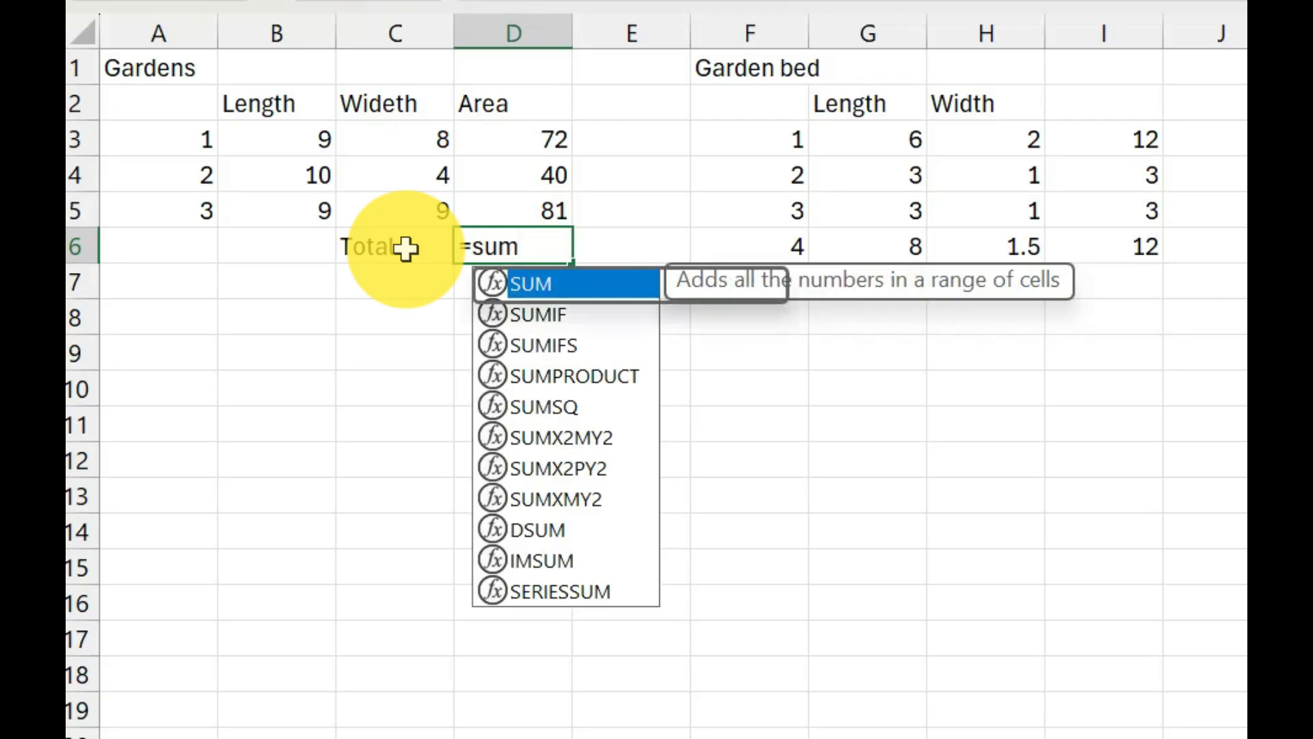
text(()
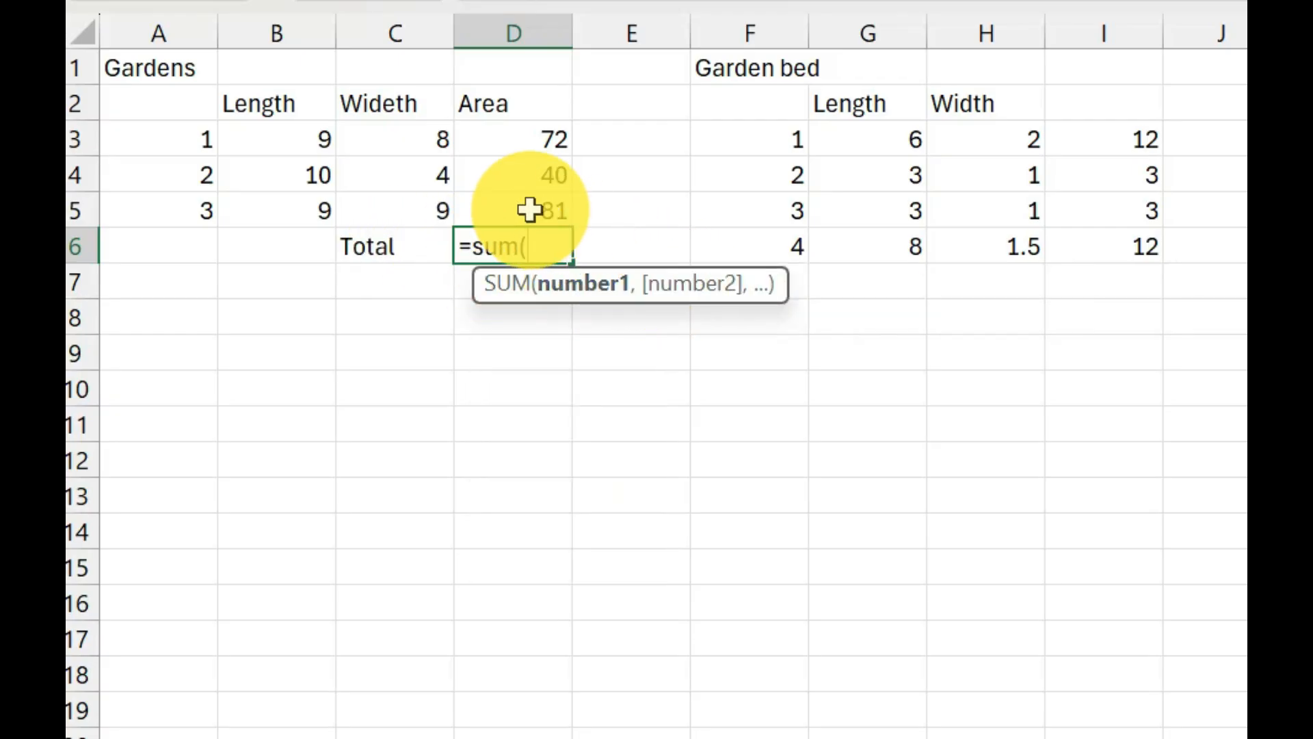
drag(527, 211, 514, 137)
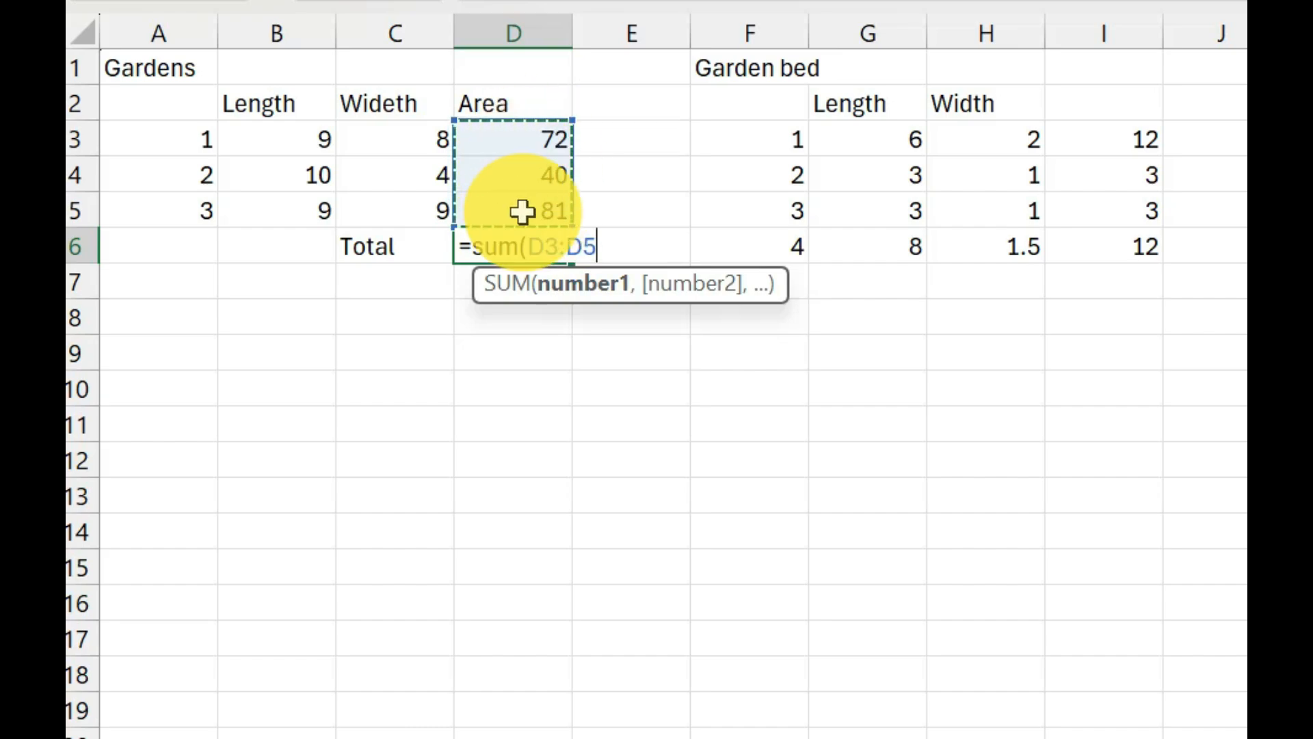
text())
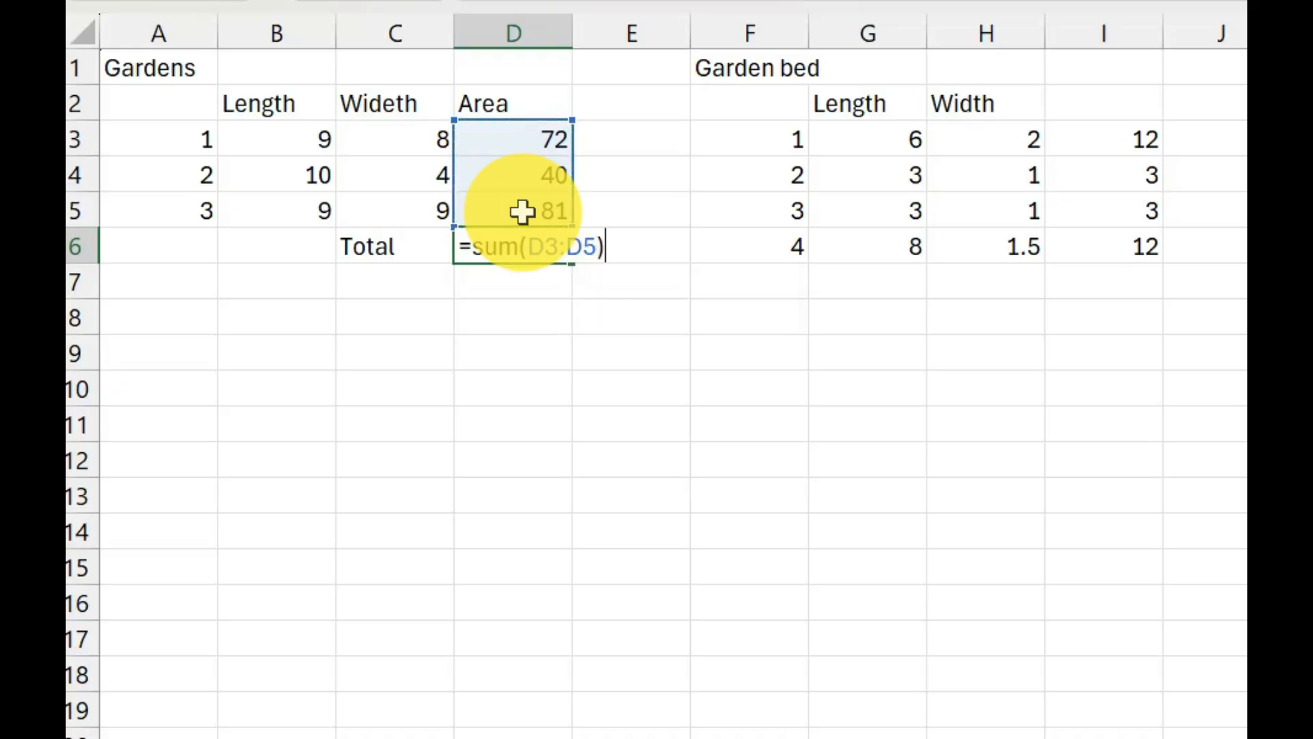
key(ctrl+Return)
key(Down)
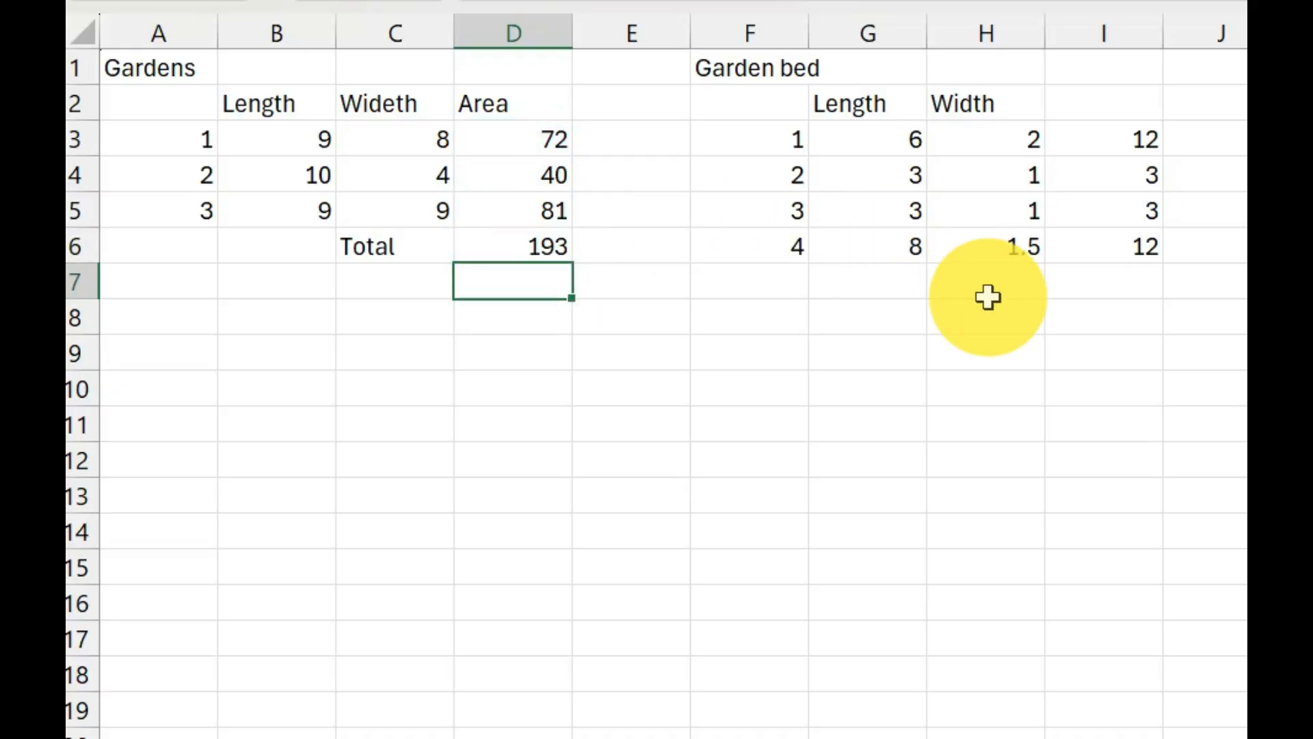
Label H7 as Total and sum the garden bed areas in I7 with the formula =SUM(I3:I6).
click(988, 276)
text(Total)
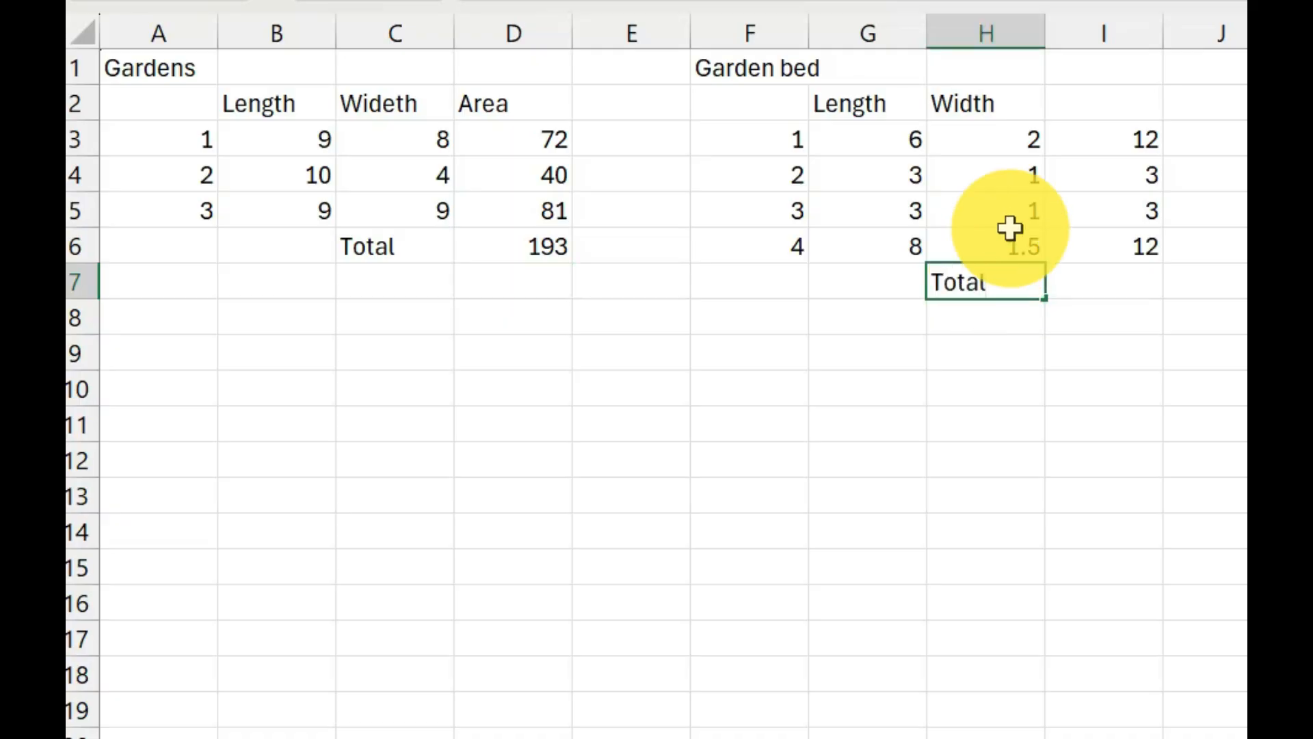
key(Tab)
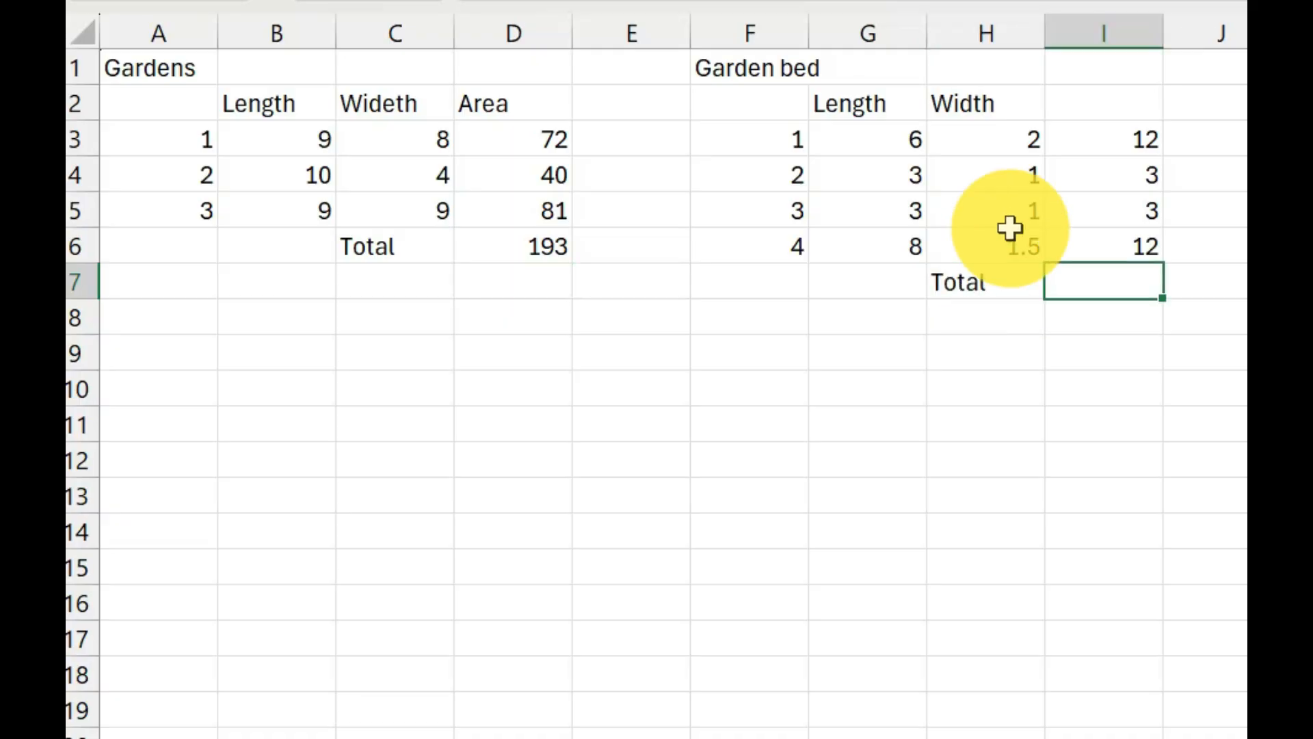
text(=sum)
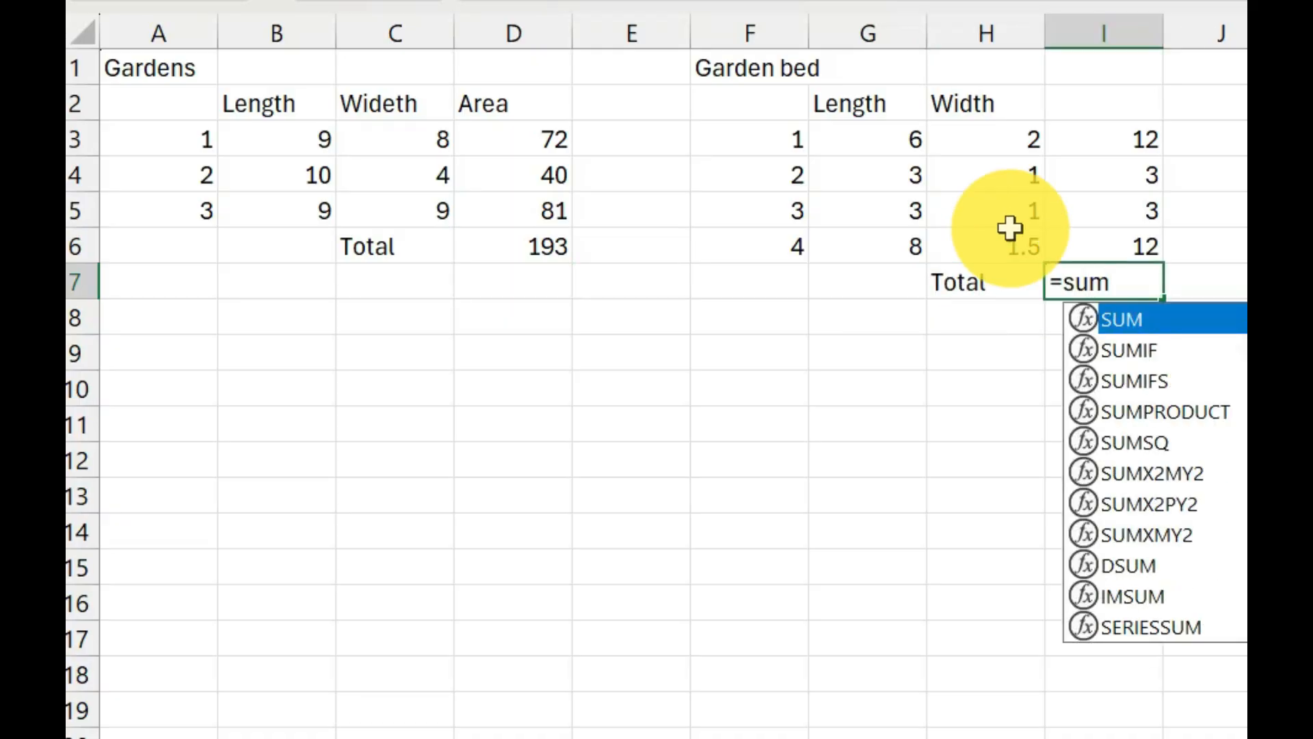
text(()
click(1099, 236)
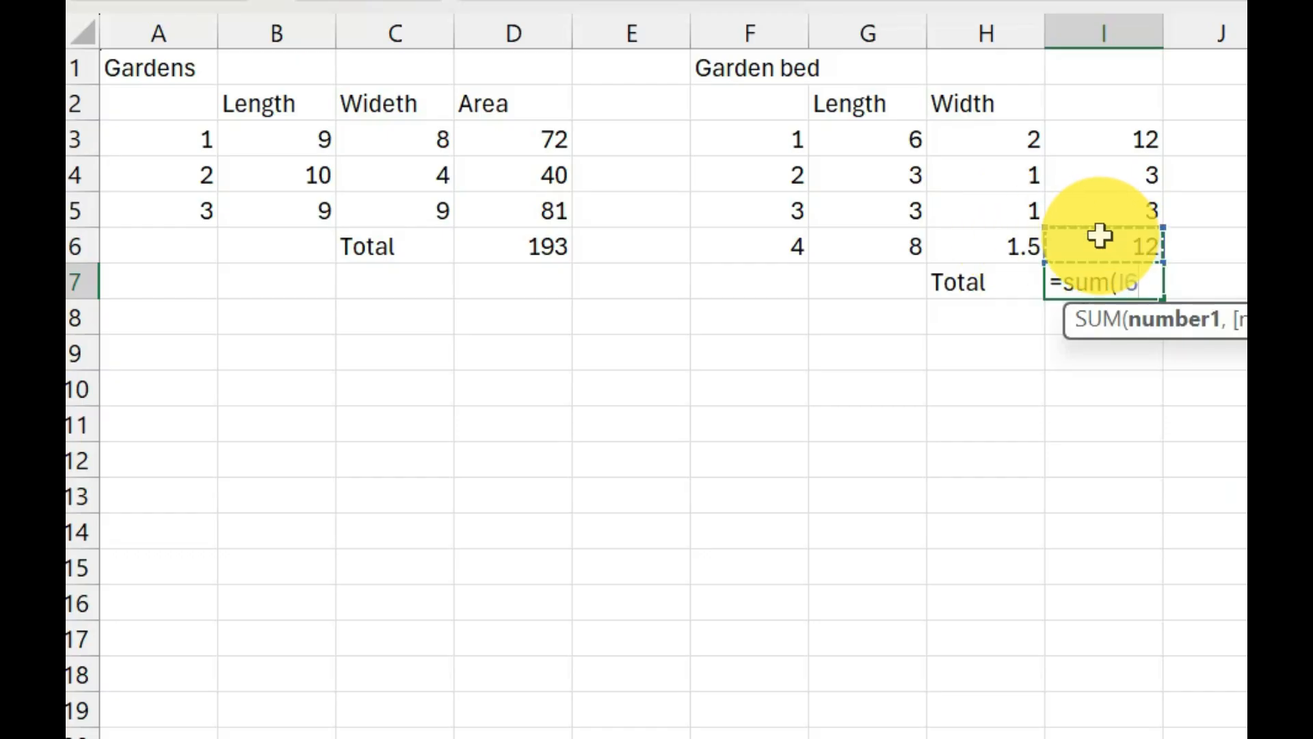
drag(1100, 236, 1102, 145)
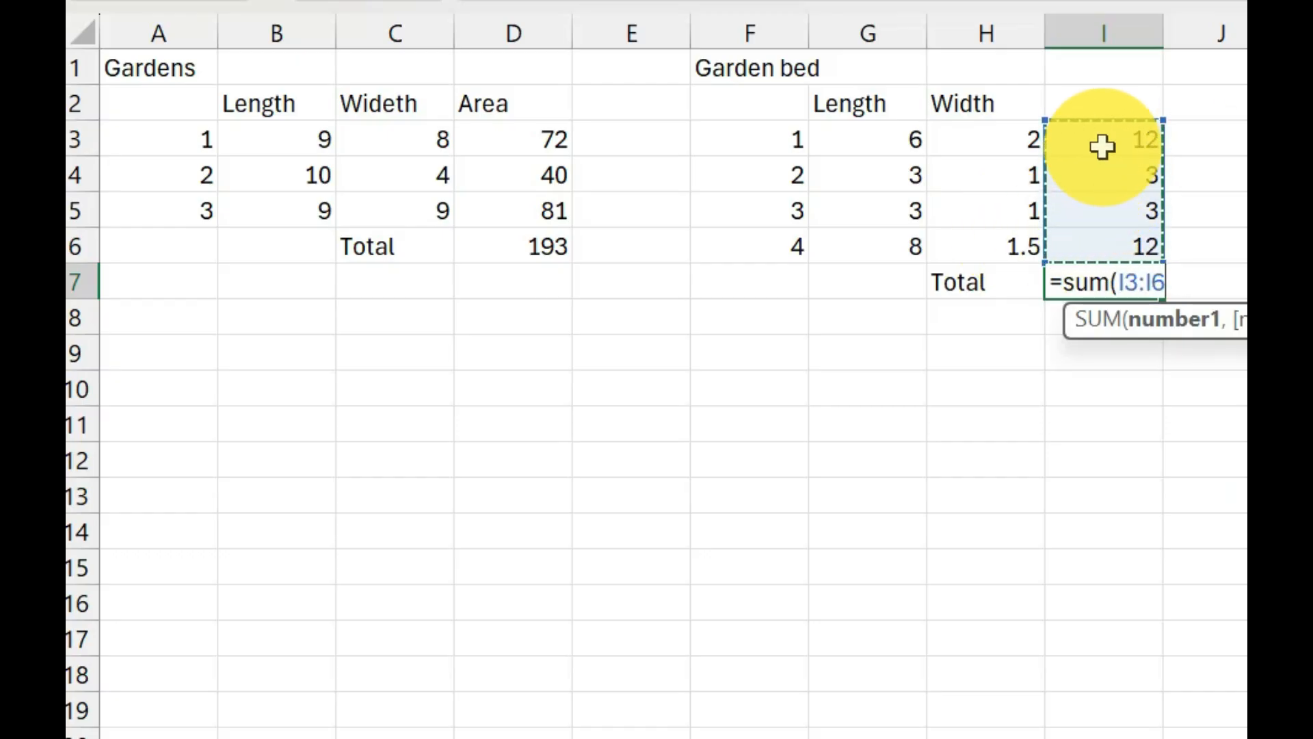
text())
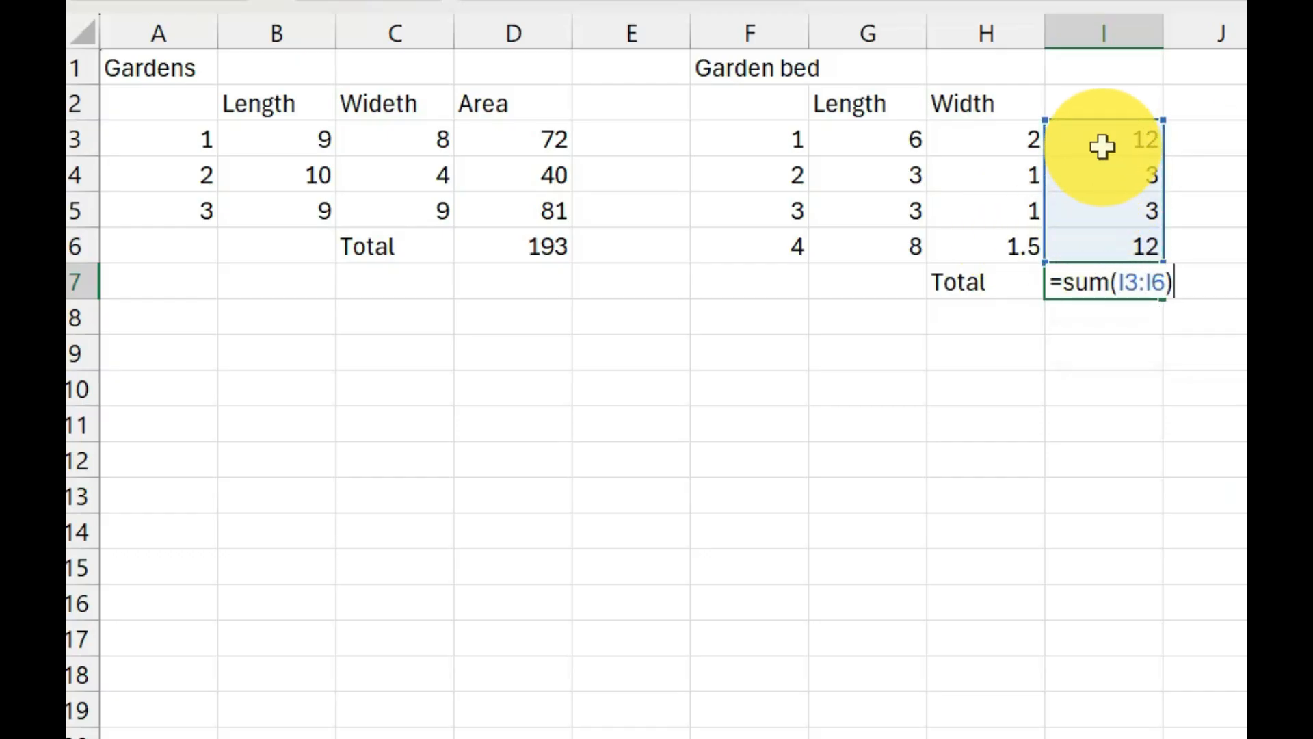
key(Return)
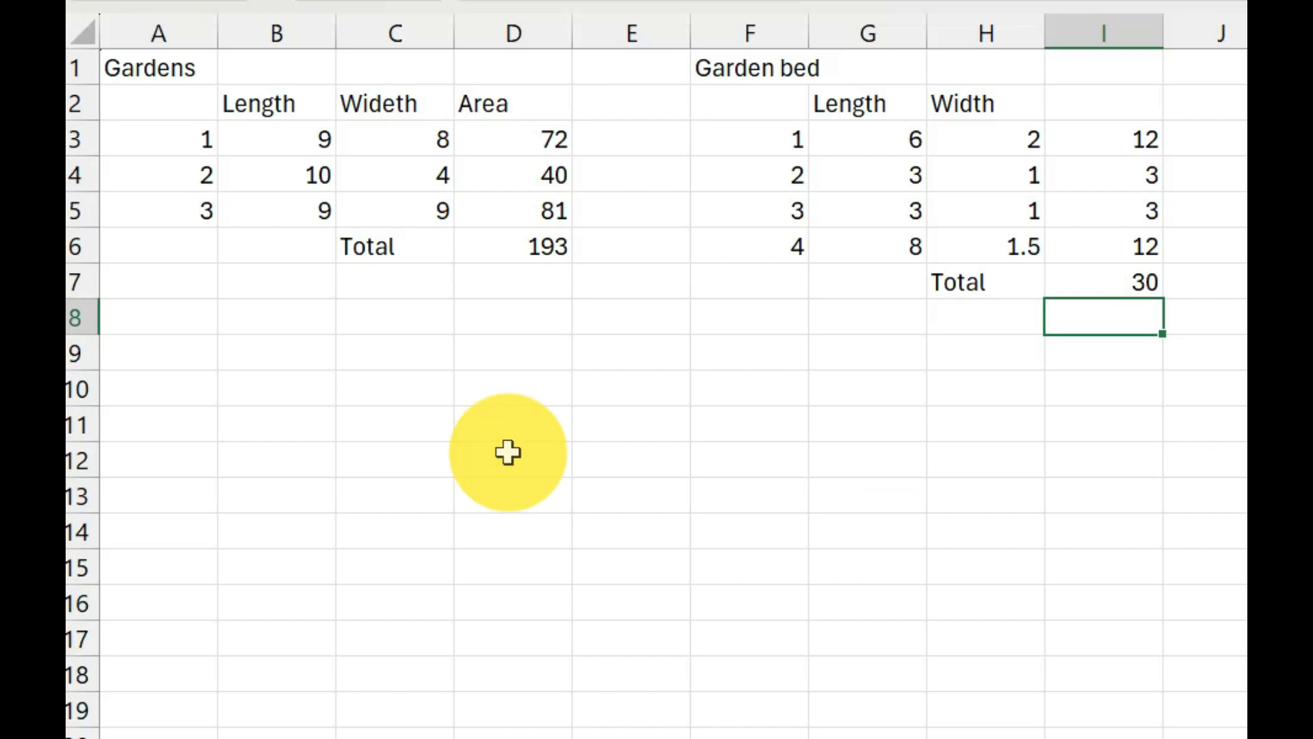
Write the note "Total Grass Area = Total Gardens - Total Garden Beds" in C11.
click(368, 416)
text(To)
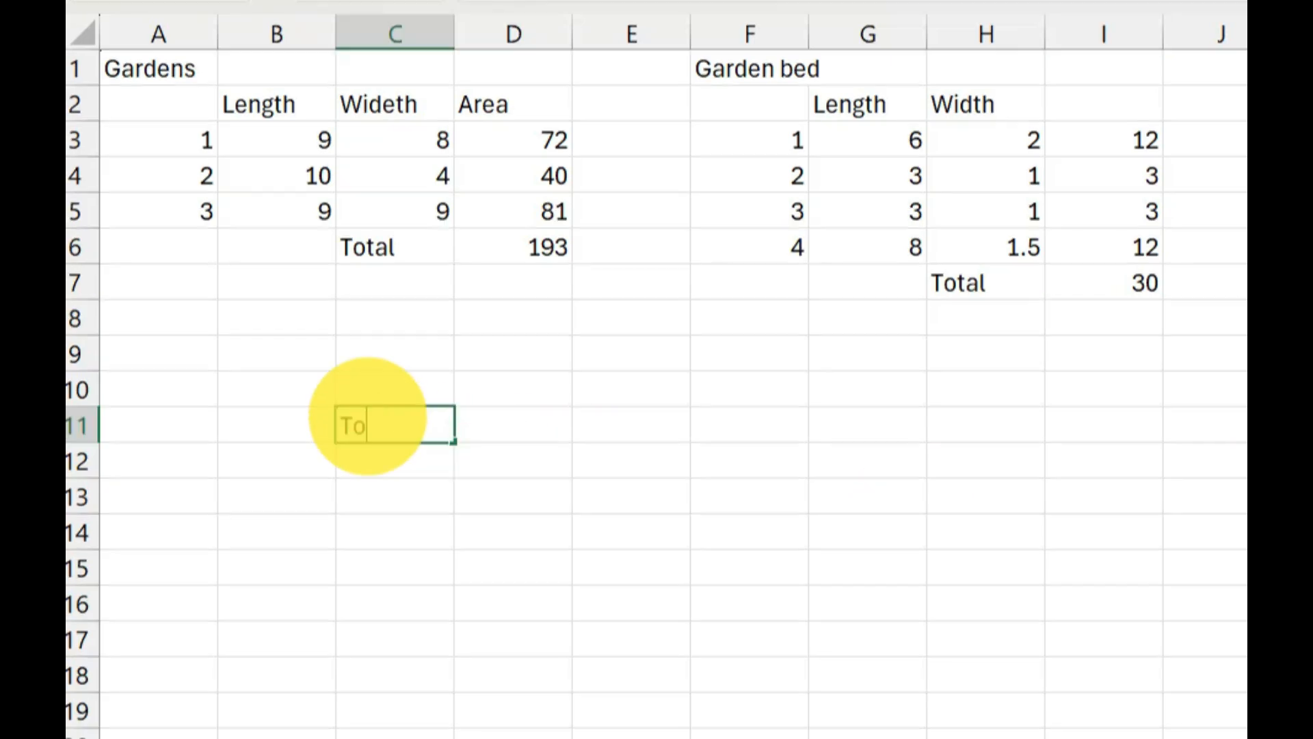
text(tal Grass Area = )
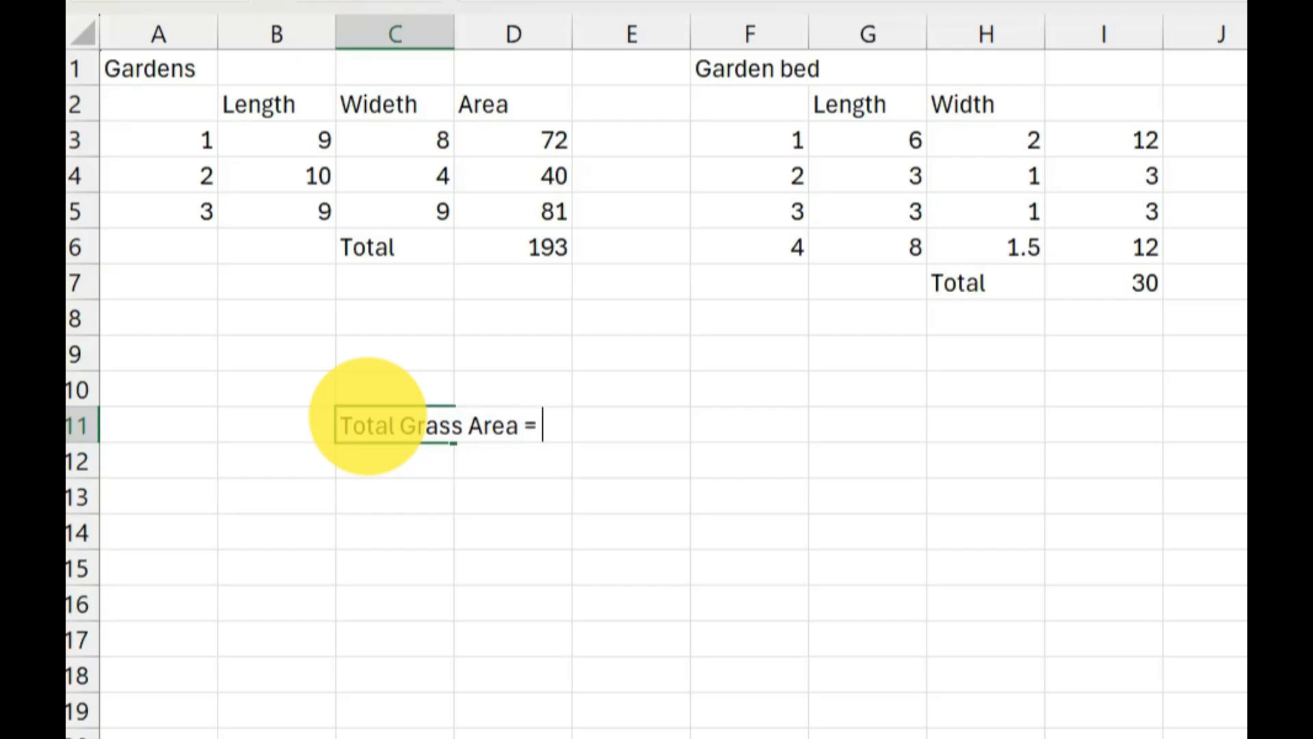
text(Total G)
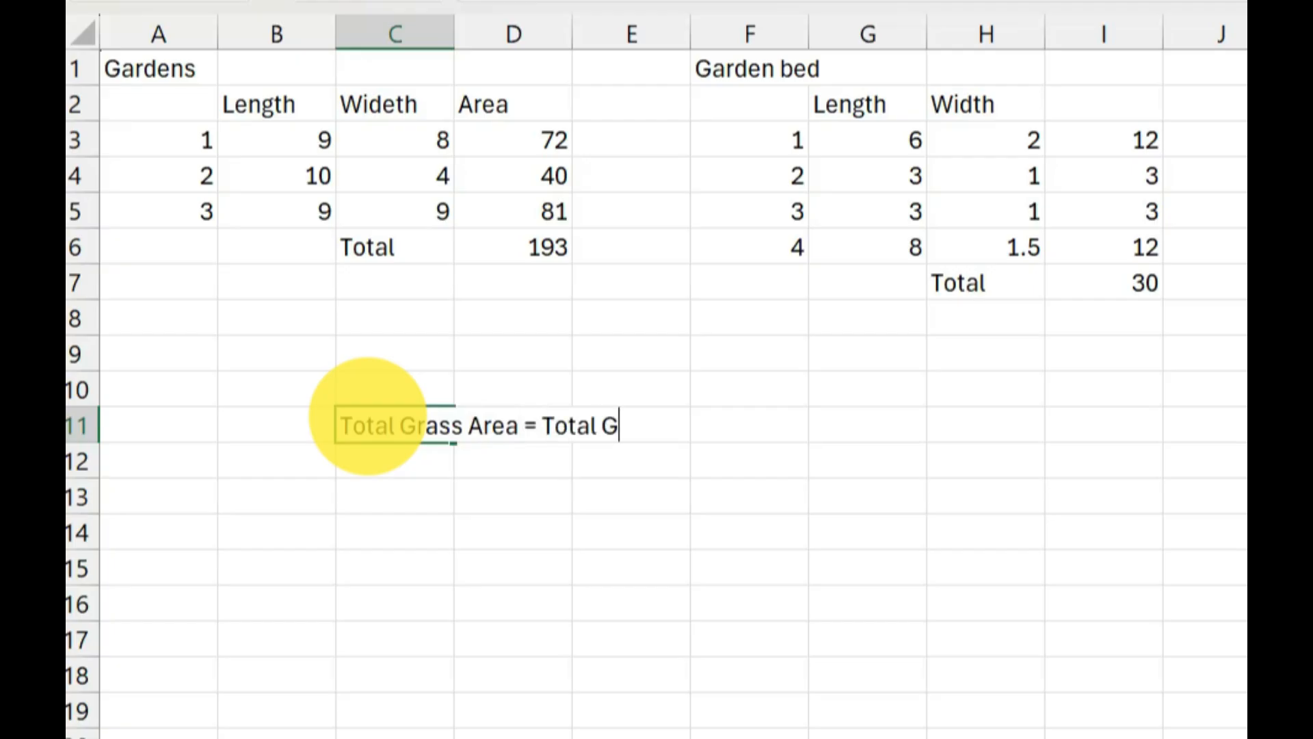
text(ardens - )
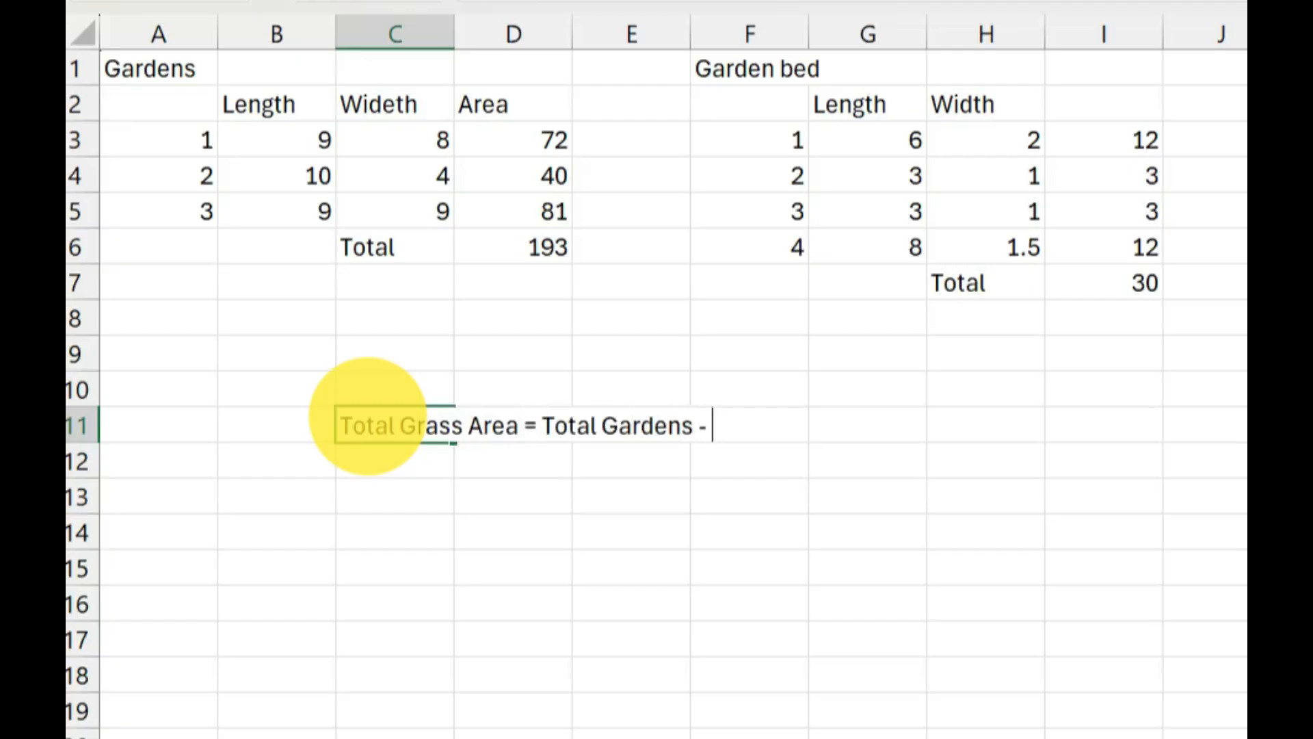
text(Total Garde)
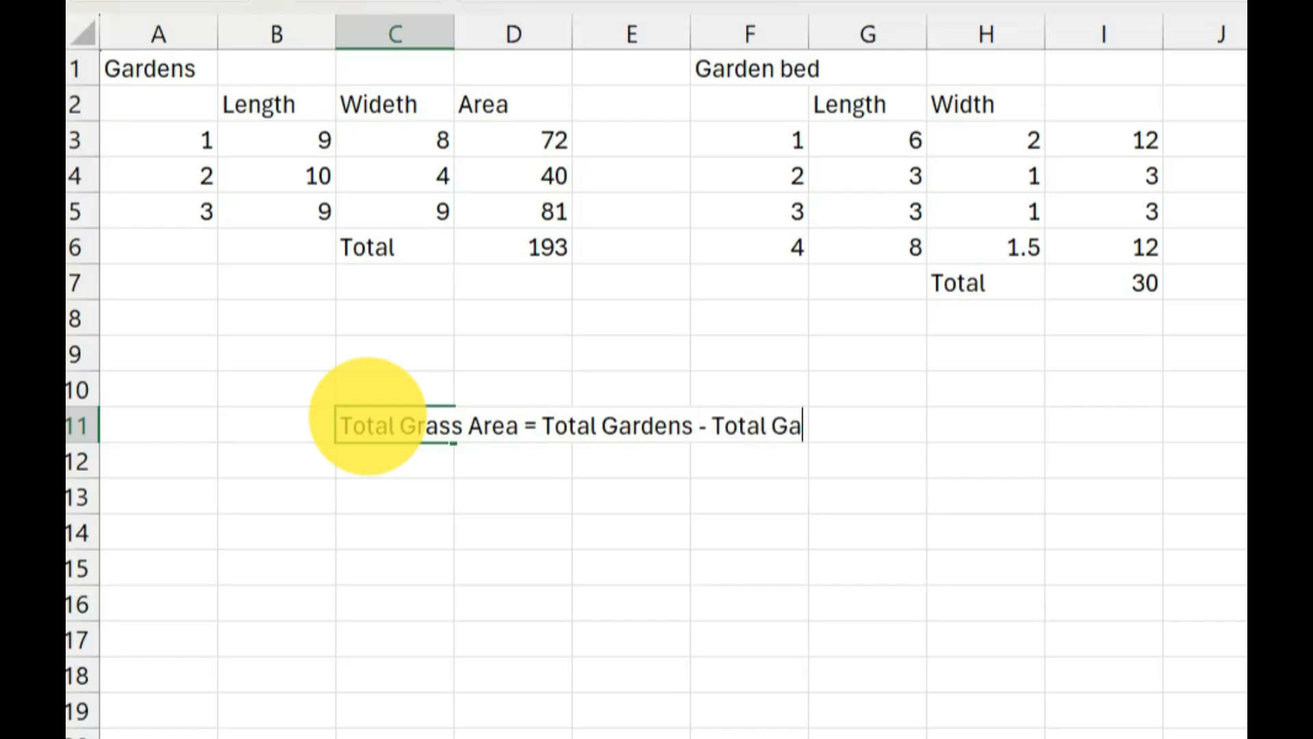
text(n Beds)
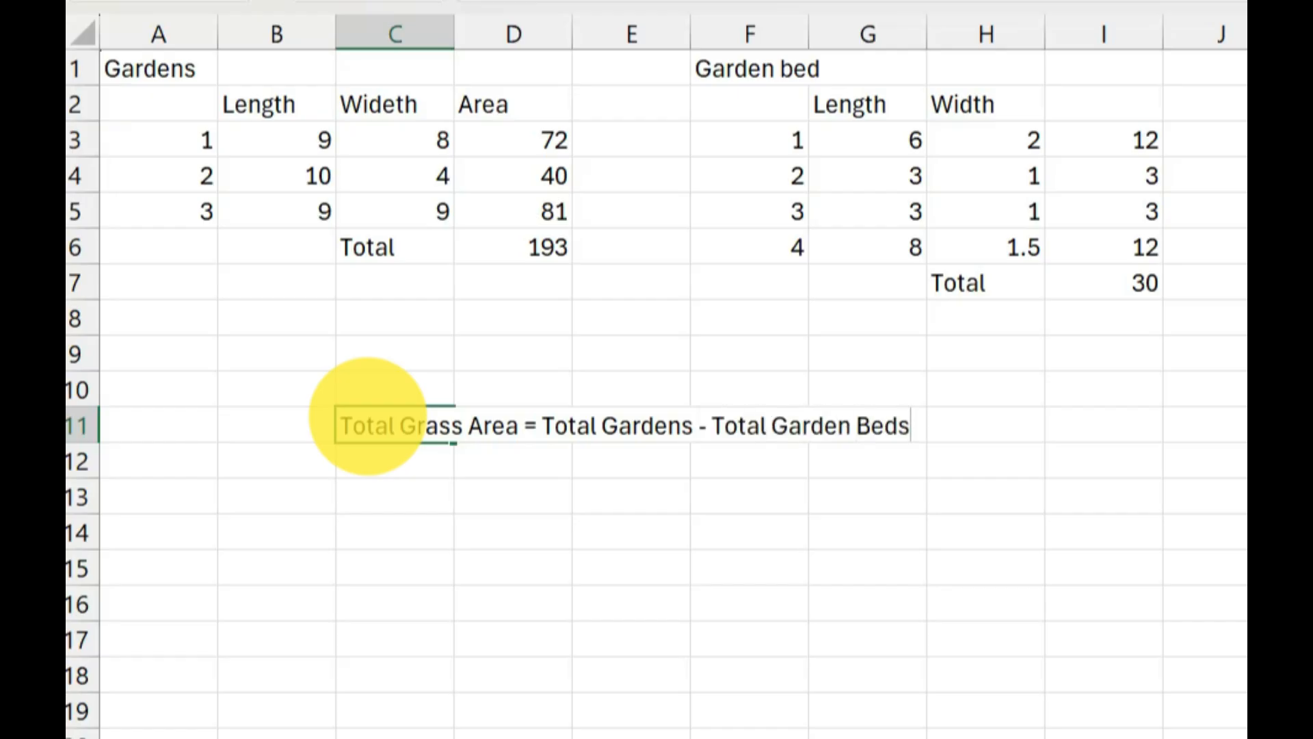
key(Return)
key(Return)
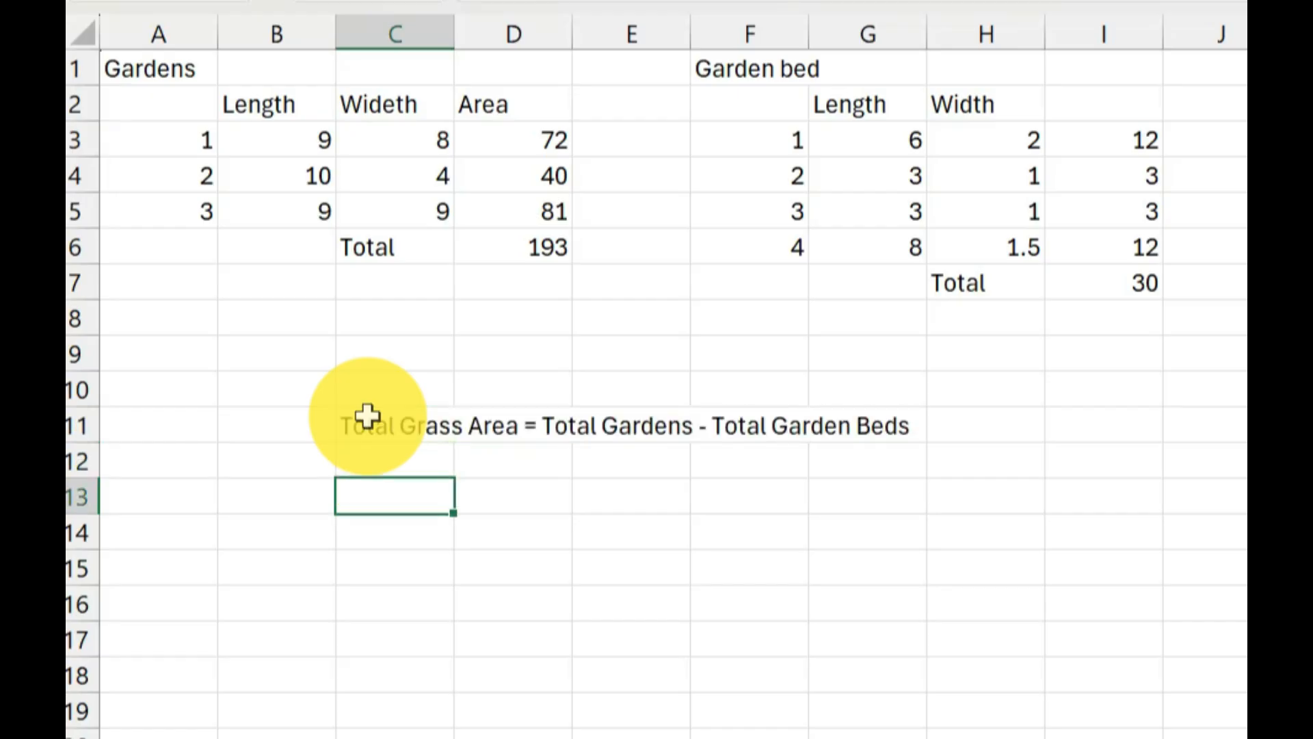
Add the label "Total grass Area" in C13.
text(Total g)
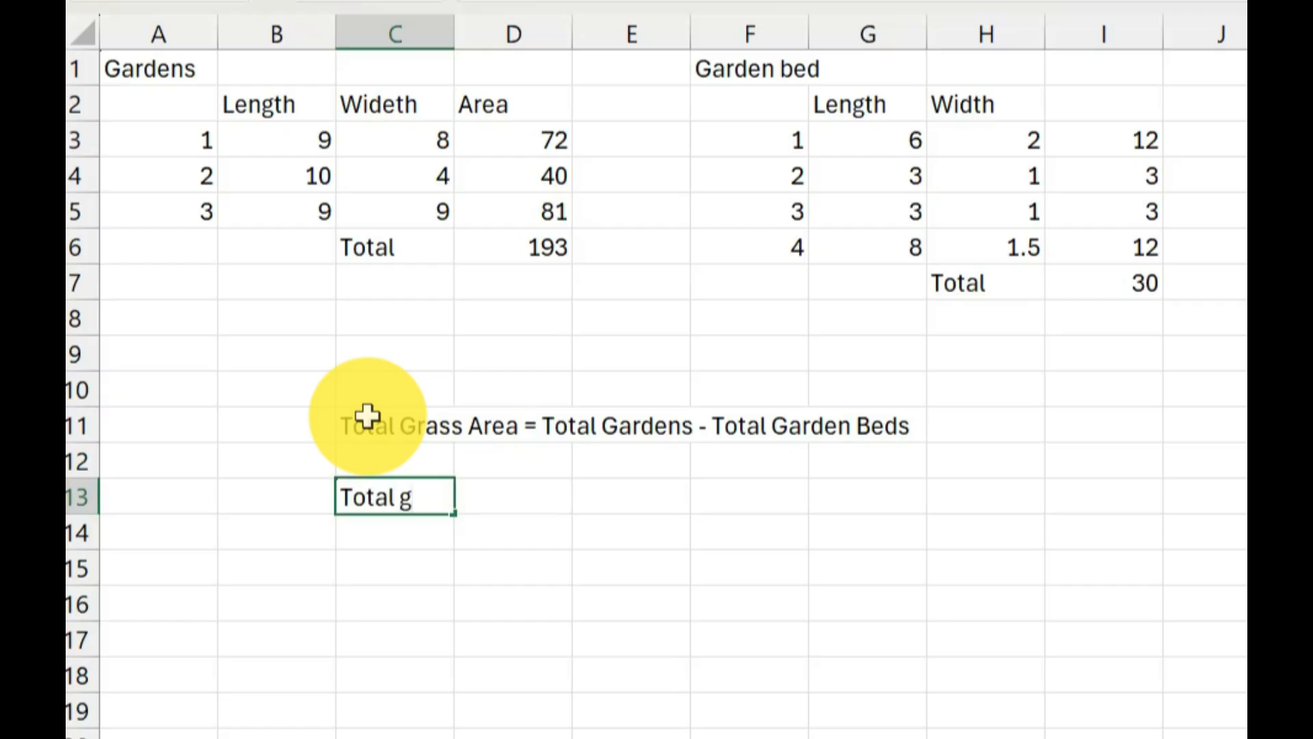
text(rass Area )
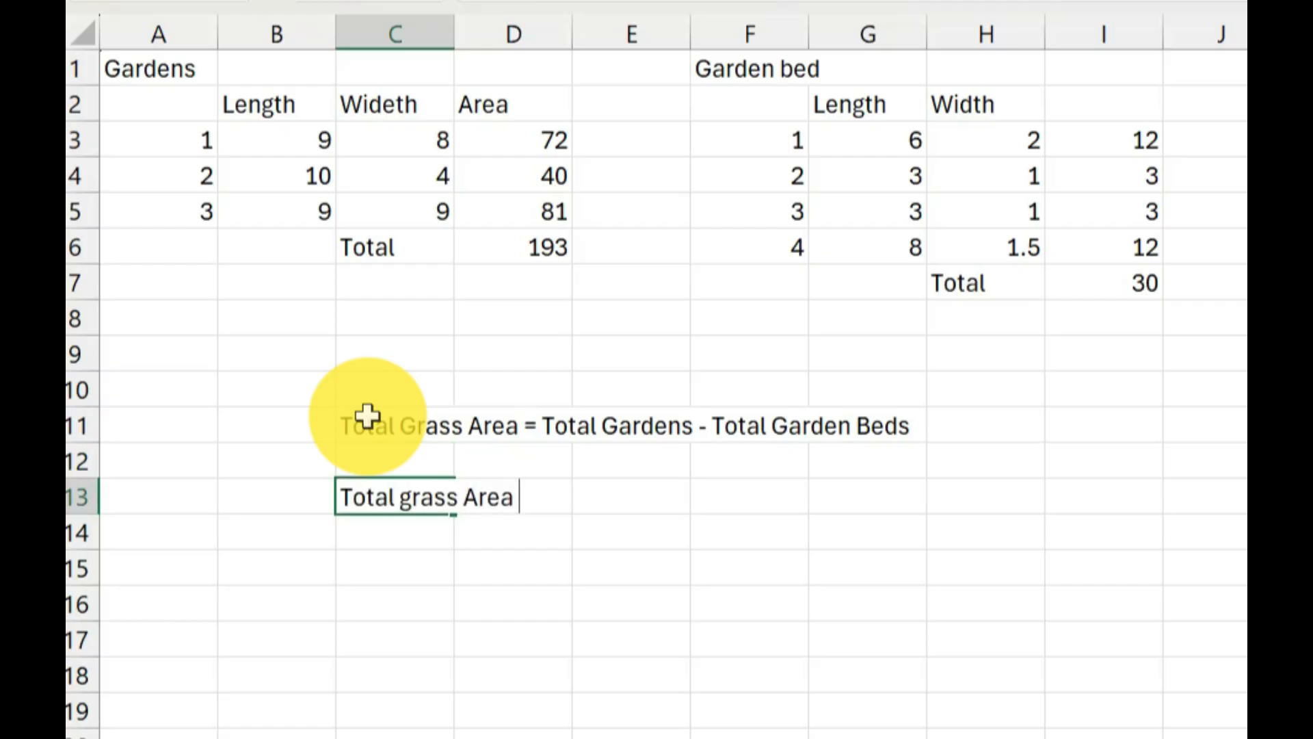
text(=)
key(BackSpace)
key(Tab)
key(Tab)
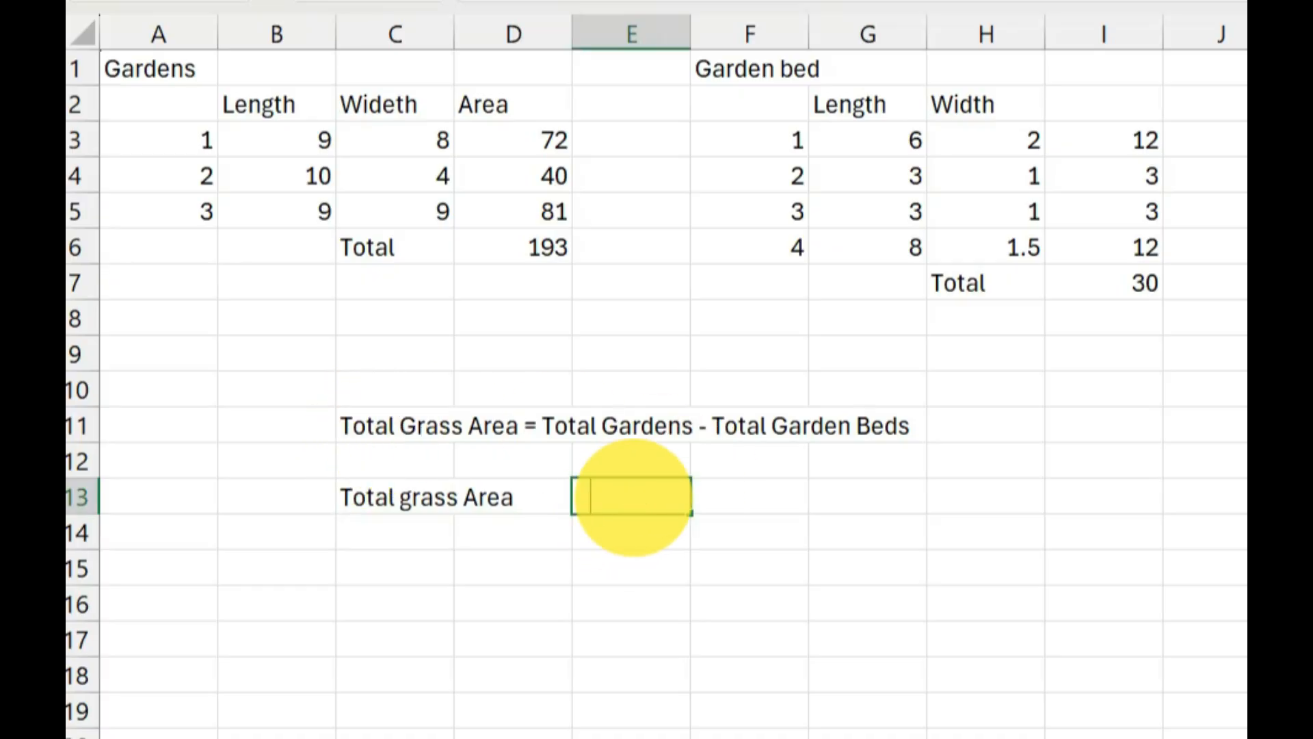
text(=)
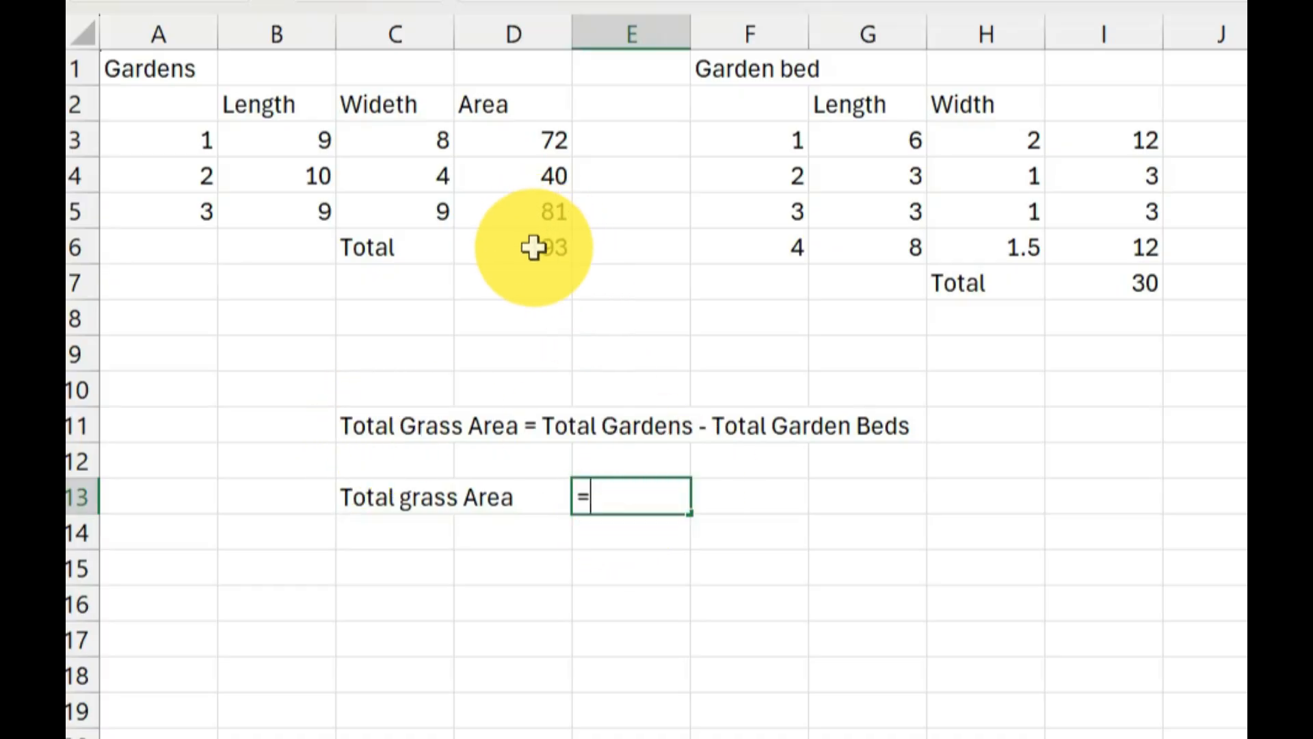
Calculate the total grass area in E13 by subtracting the garden bed total from the garden total with =D6-I7.
click(533, 247)
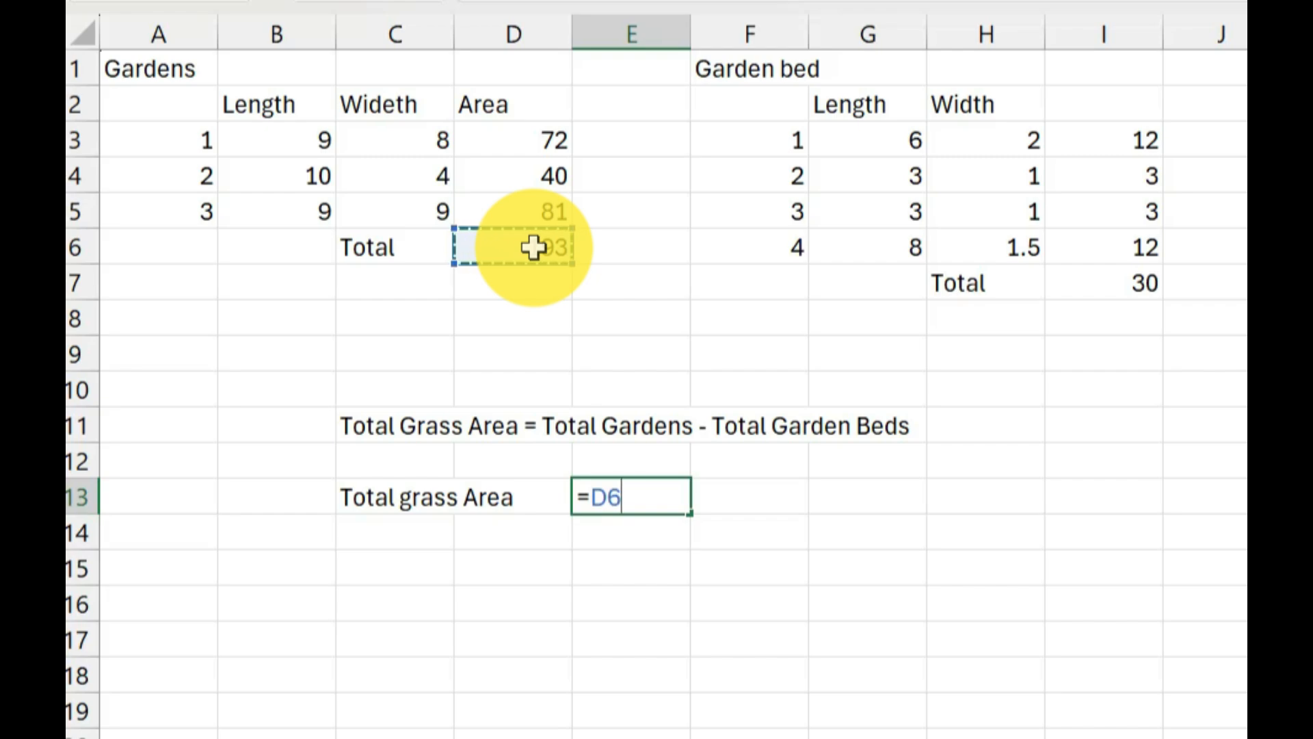
text(-)
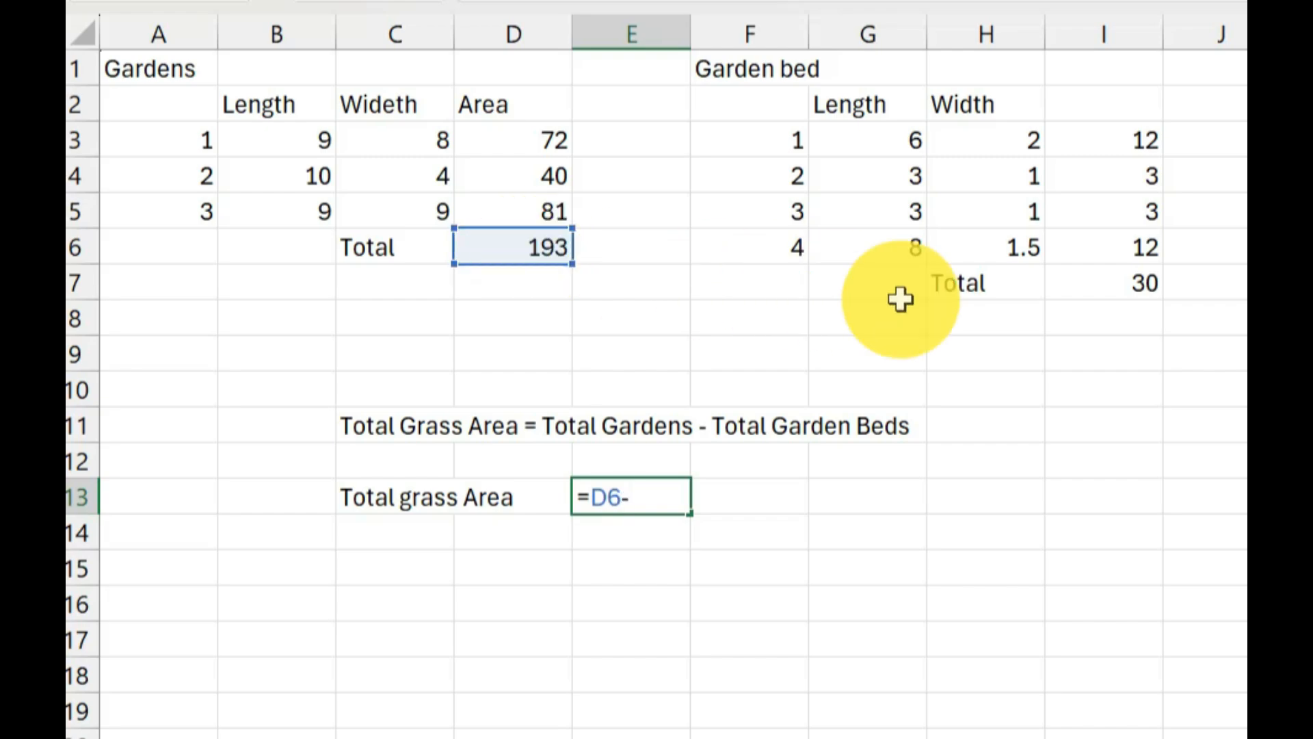
click(1109, 281)
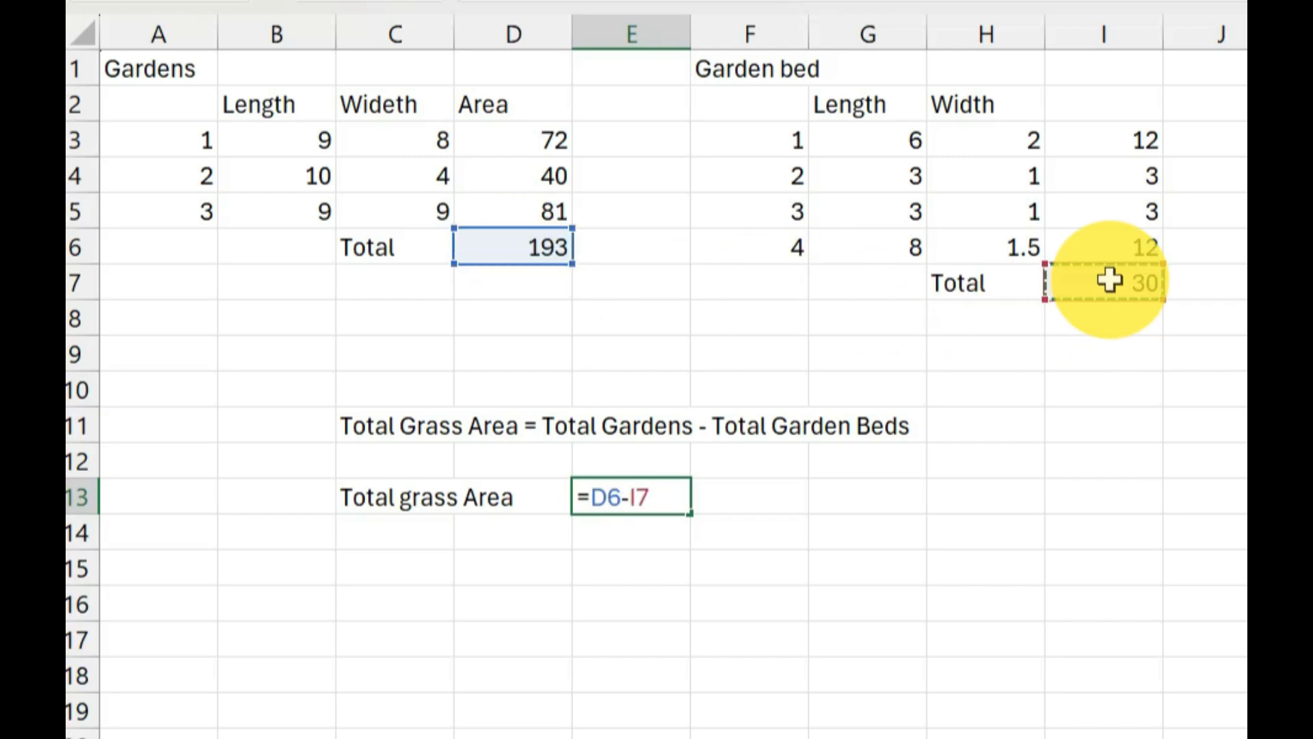
key(Return)
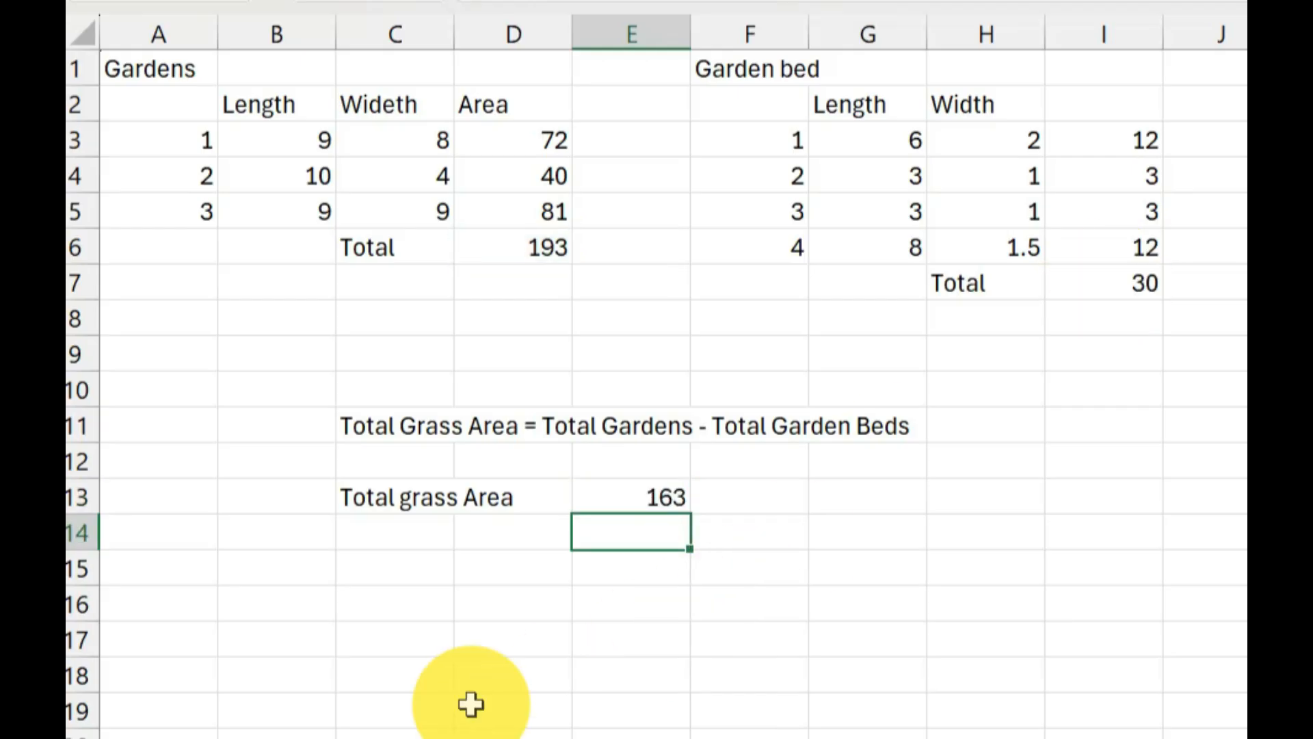
click(739, 498)
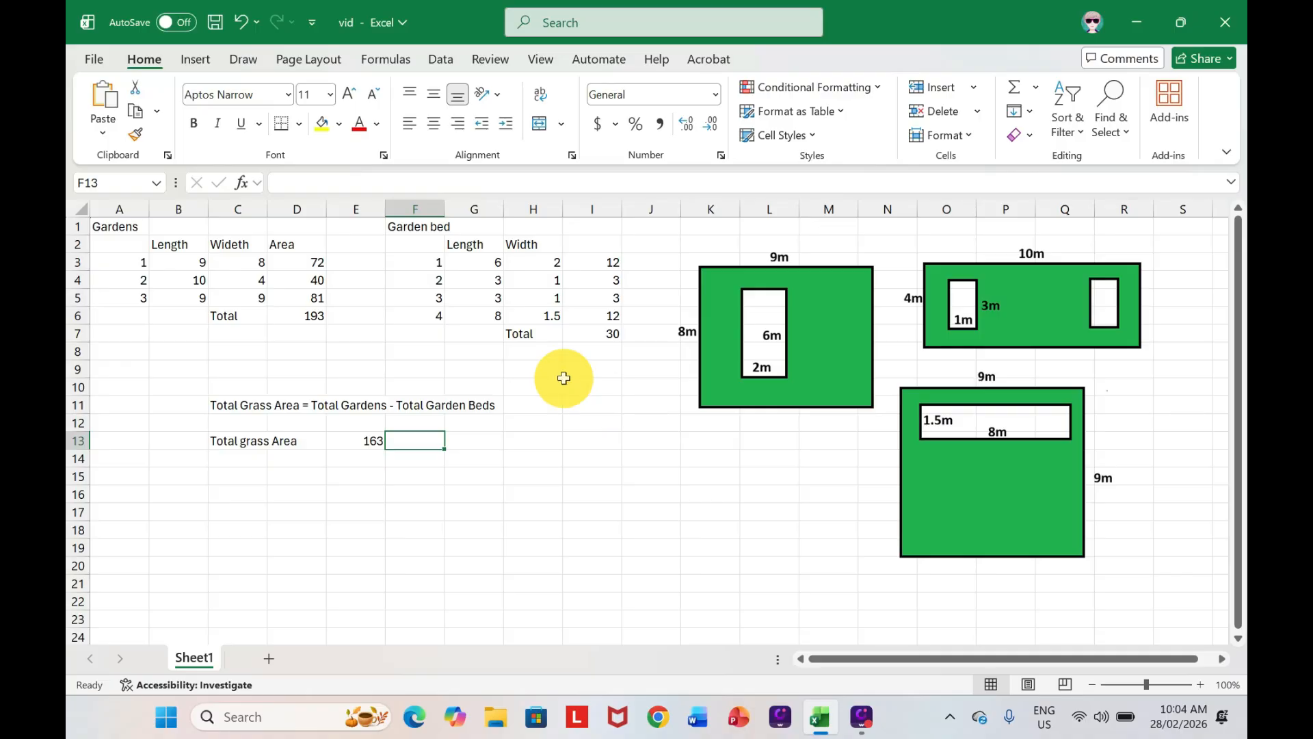
Show the formulas in the worksheet cells to review the calculations, and switch back to displaying values.
click(389, 56)
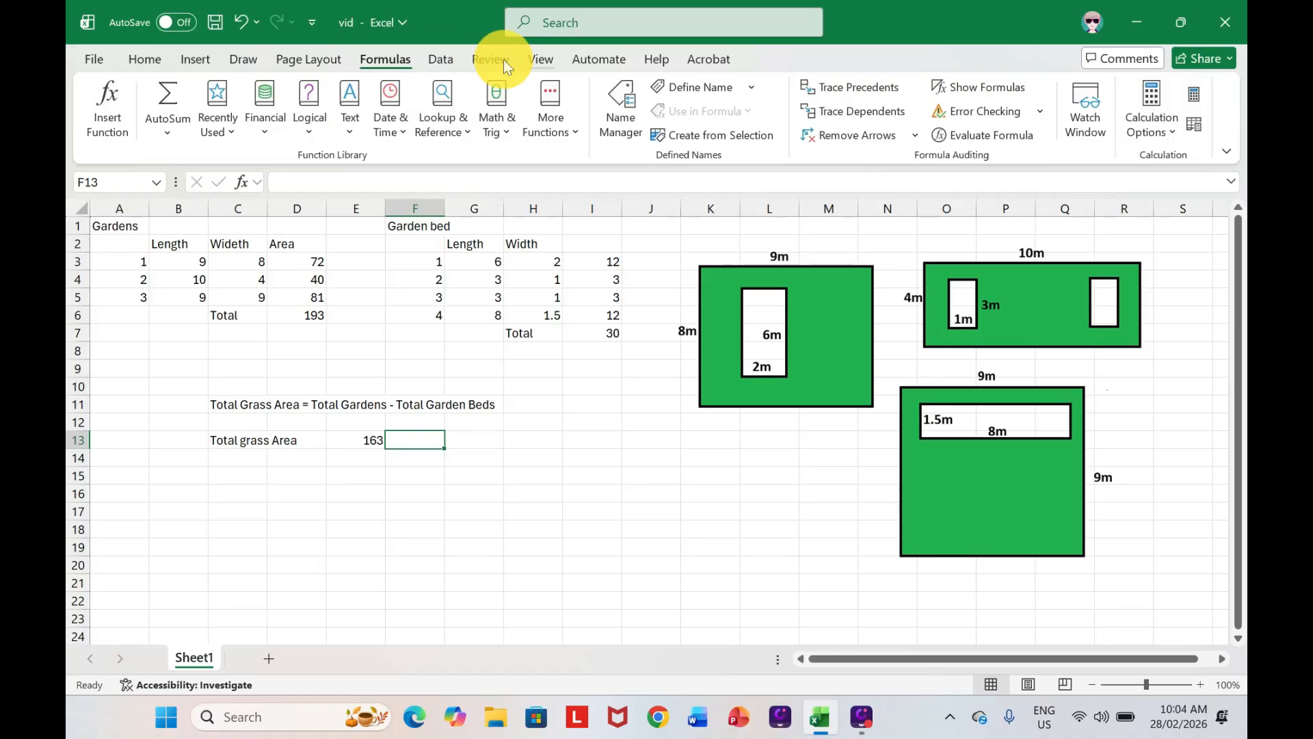
click(982, 86)
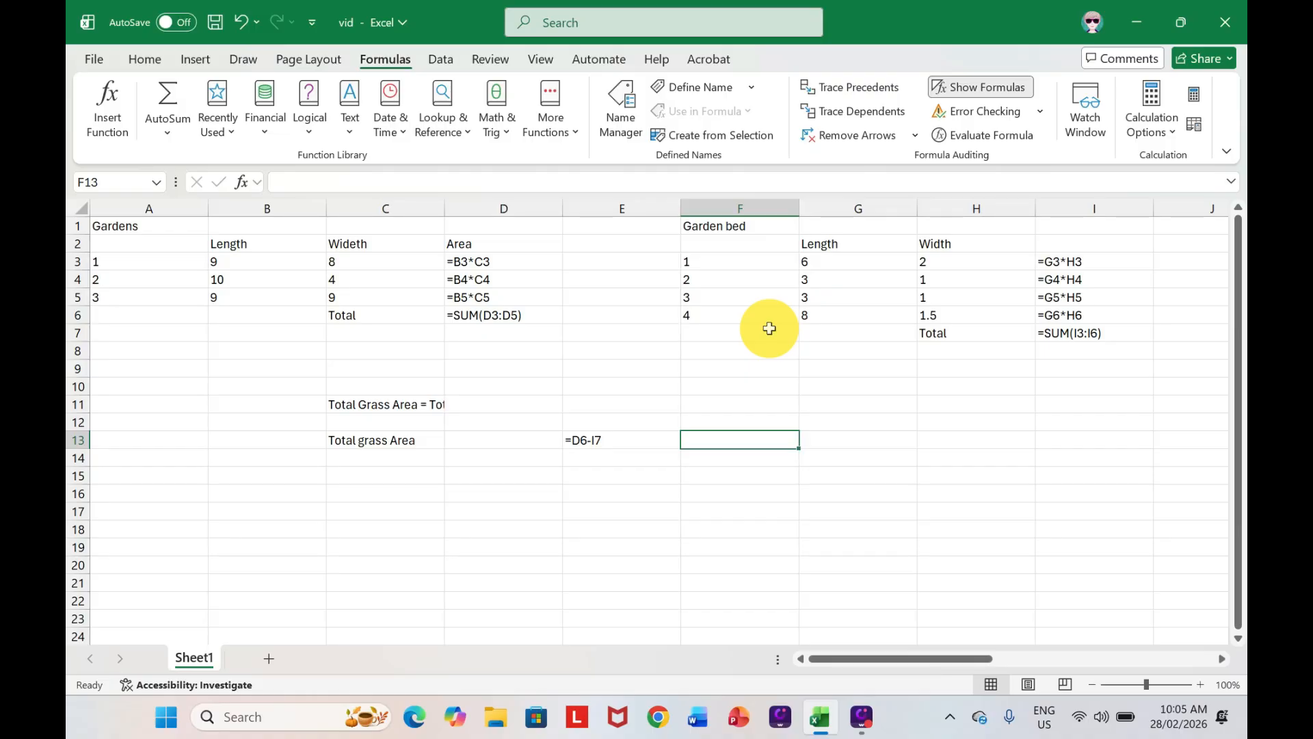
click(980, 87)
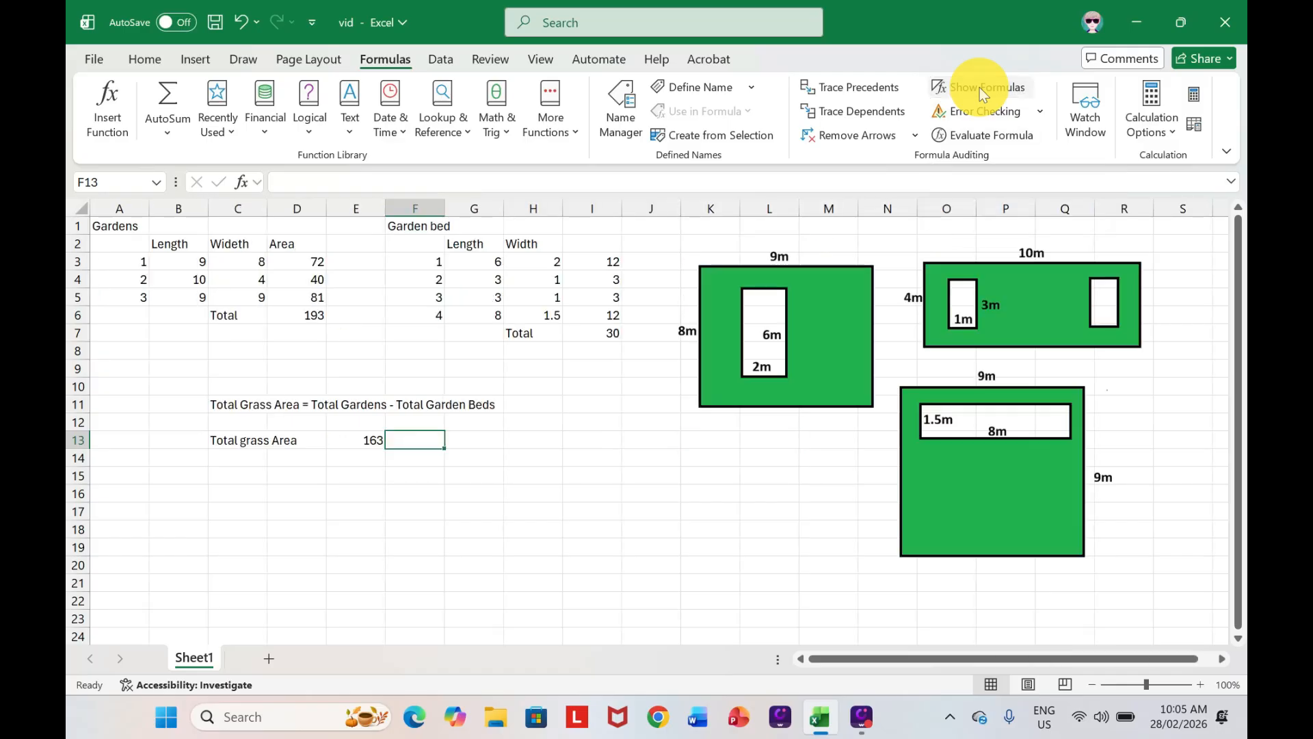